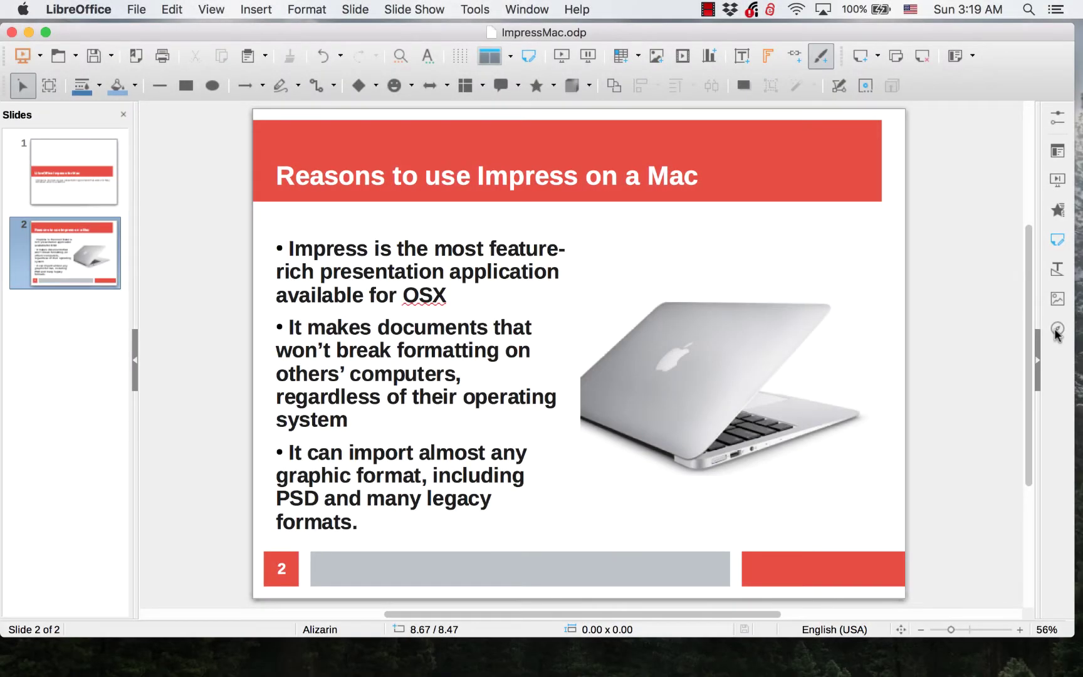
Step: Browse the Navigator, Gallery, Styles, Master Pages and Animation sidebar decks
{"action": "left_click", "coordinate": [1057, 331]}
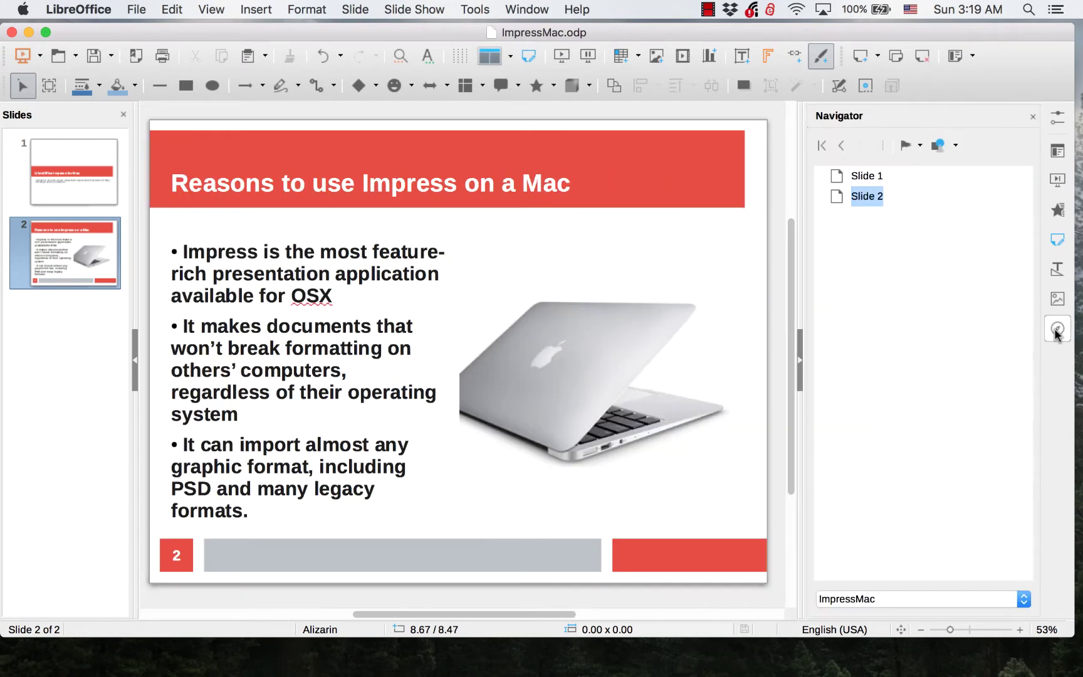
{"action": "left_click", "coordinate": [1058, 301]}
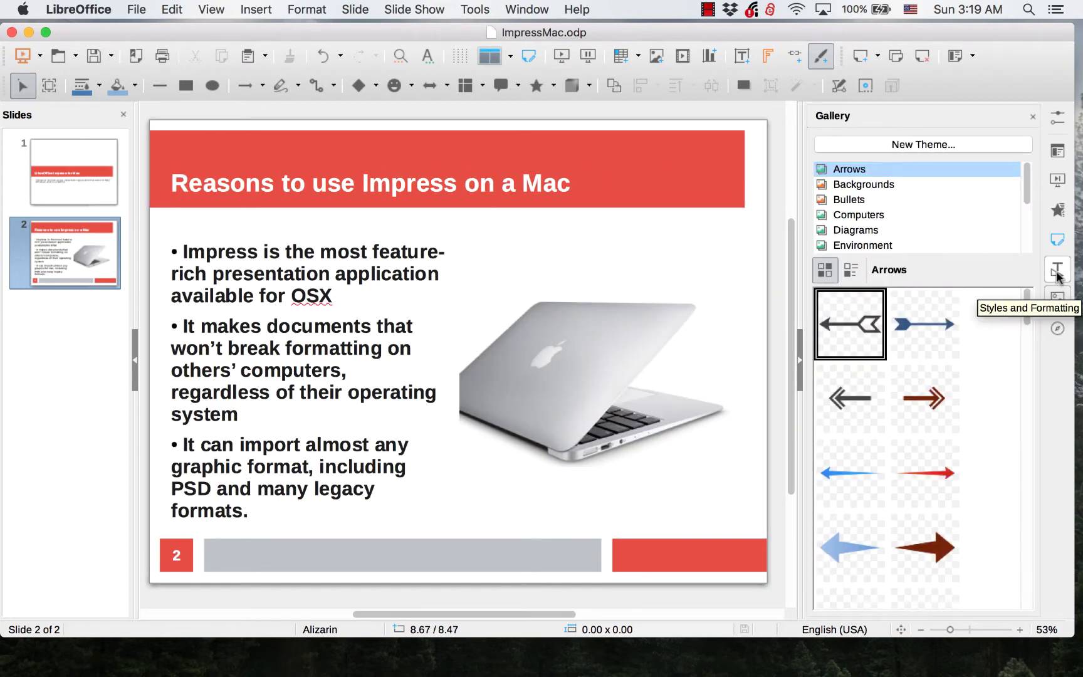
{"action": "left_click", "coordinate": [1057, 271]}
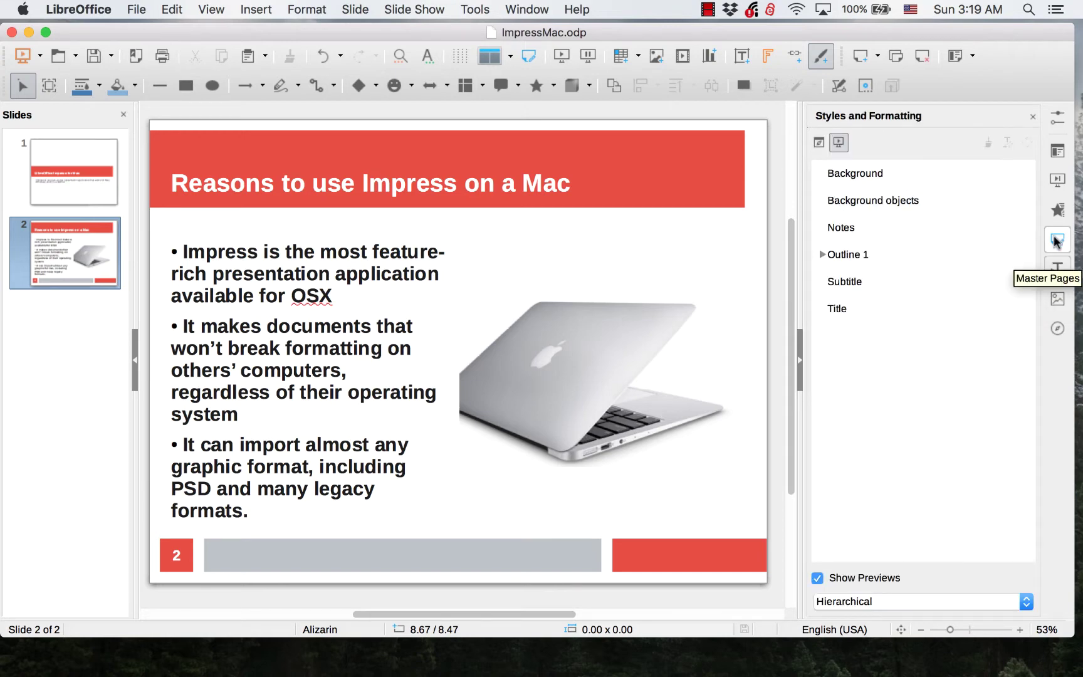
{"action": "left_click", "coordinate": [1057, 240]}
{"action": "left_click", "coordinate": [1057, 213]}
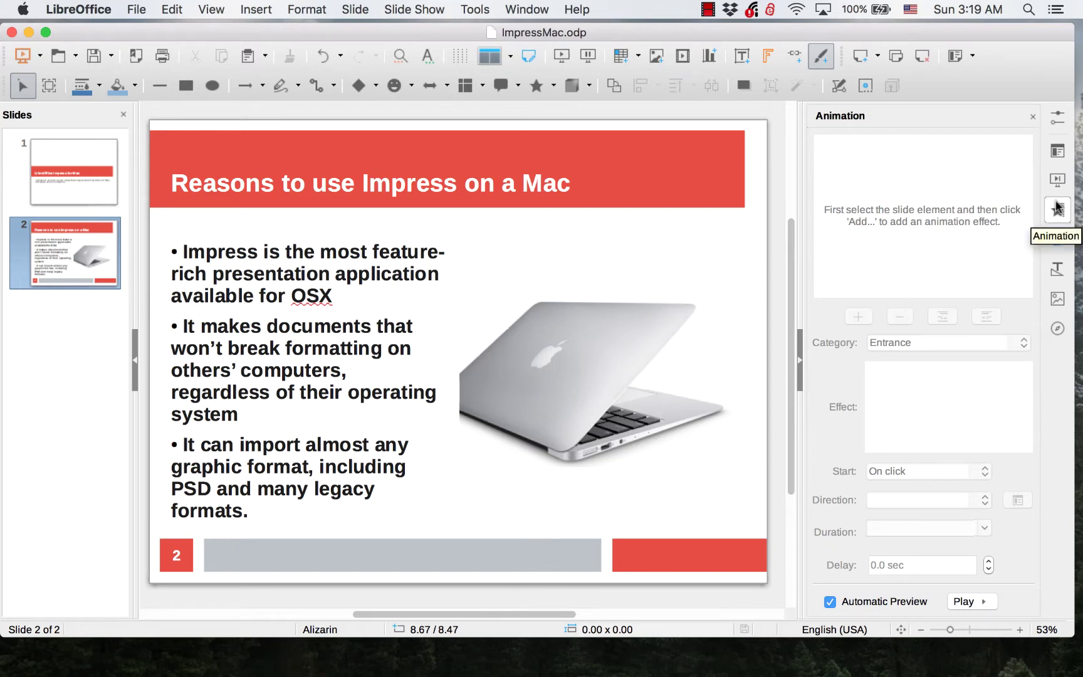
Step: Show slide 2's Properties, then view Page Setup and close it unchanged
{"action": "left_click", "coordinate": [1057, 151]}
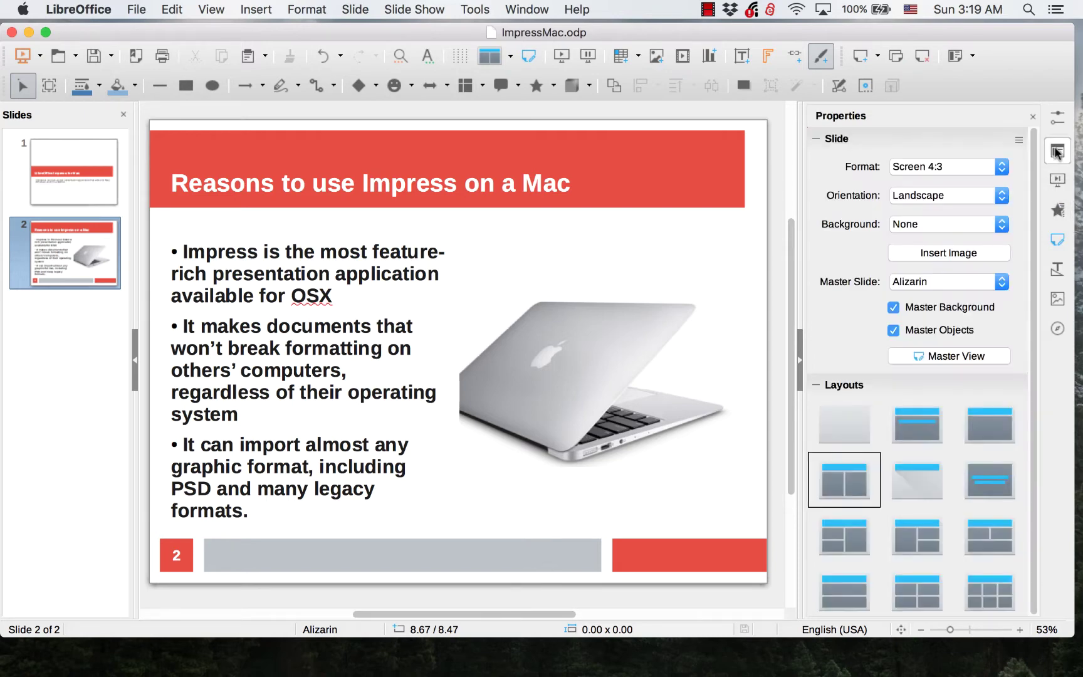
{"action": "left_click", "coordinate": [1013, 141]}
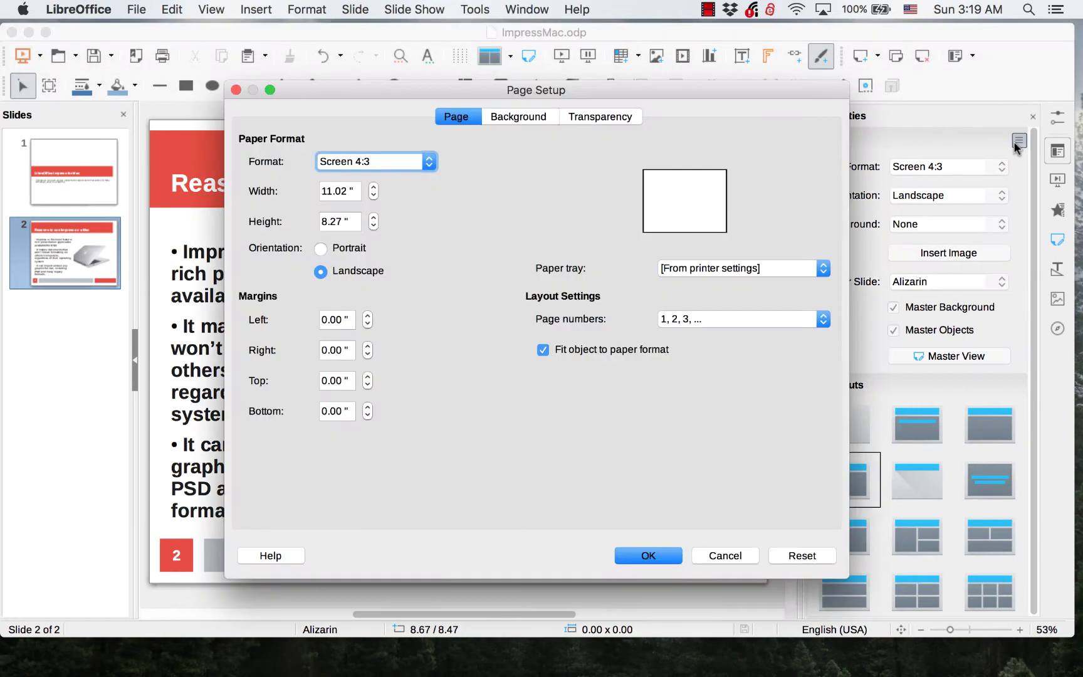
{"action": "left_click", "coordinate": [235, 90]}
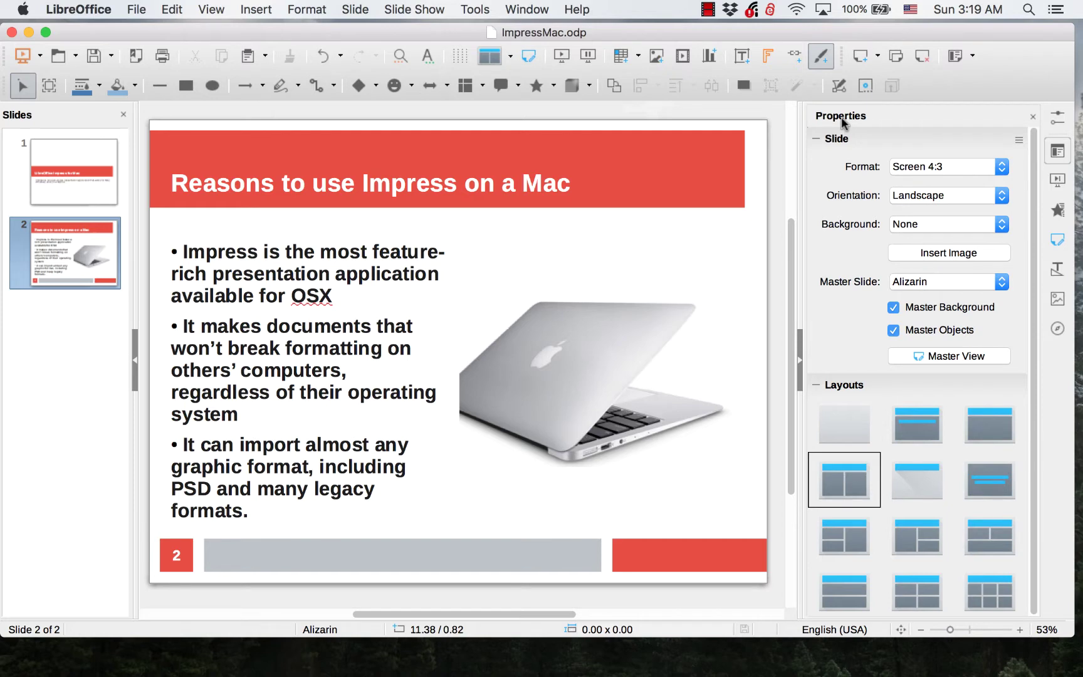
Step: Step through Slide Transition, Animation, Master Pages, Styles and Gallery, ending on the Navigator
{"action": "left_click", "coordinate": [1063, 182]}
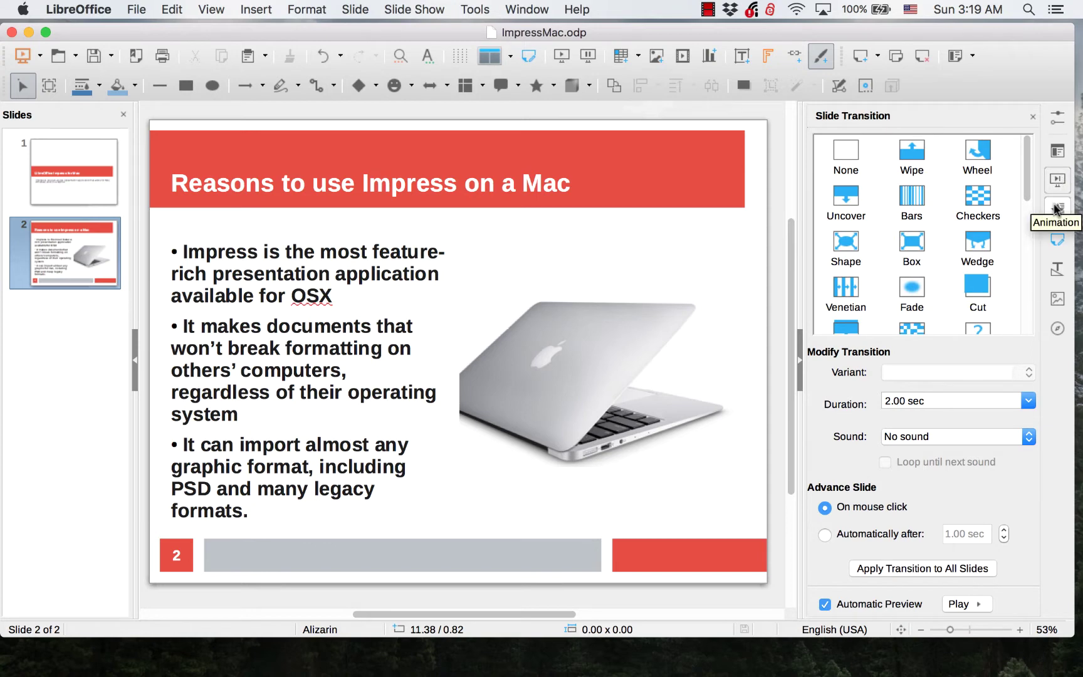
{"action": "left_click", "coordinate": [1057, 209]}
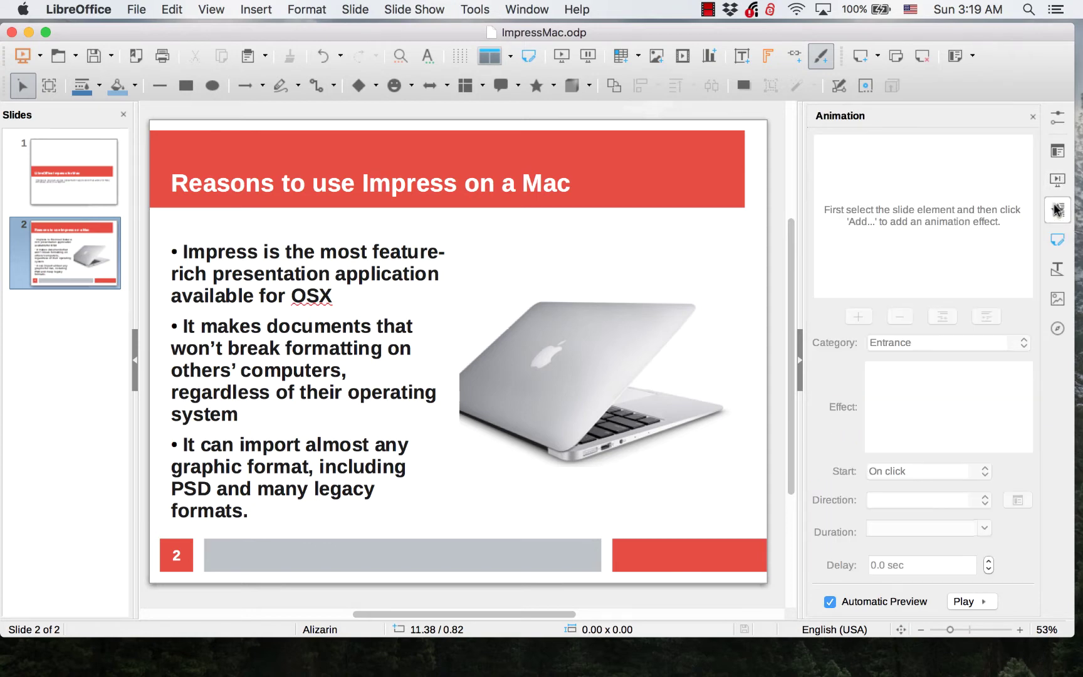
{"action": "left_click", "coordinate": [1057, 241]}
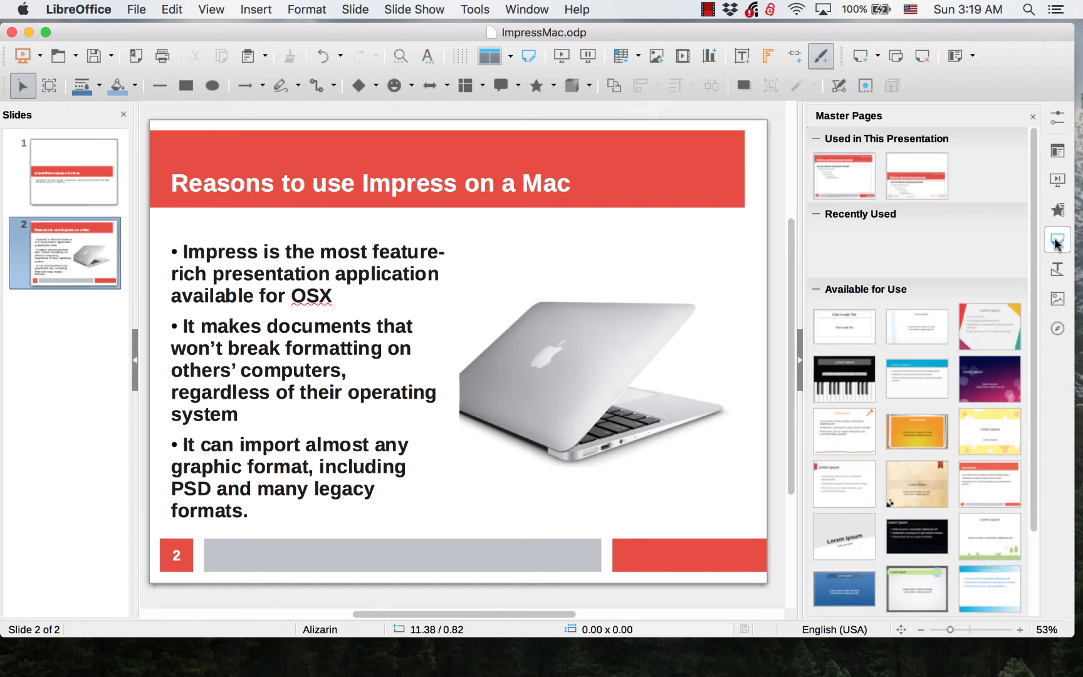
{"action": "left_click", "coordinate": [1057, 268]}
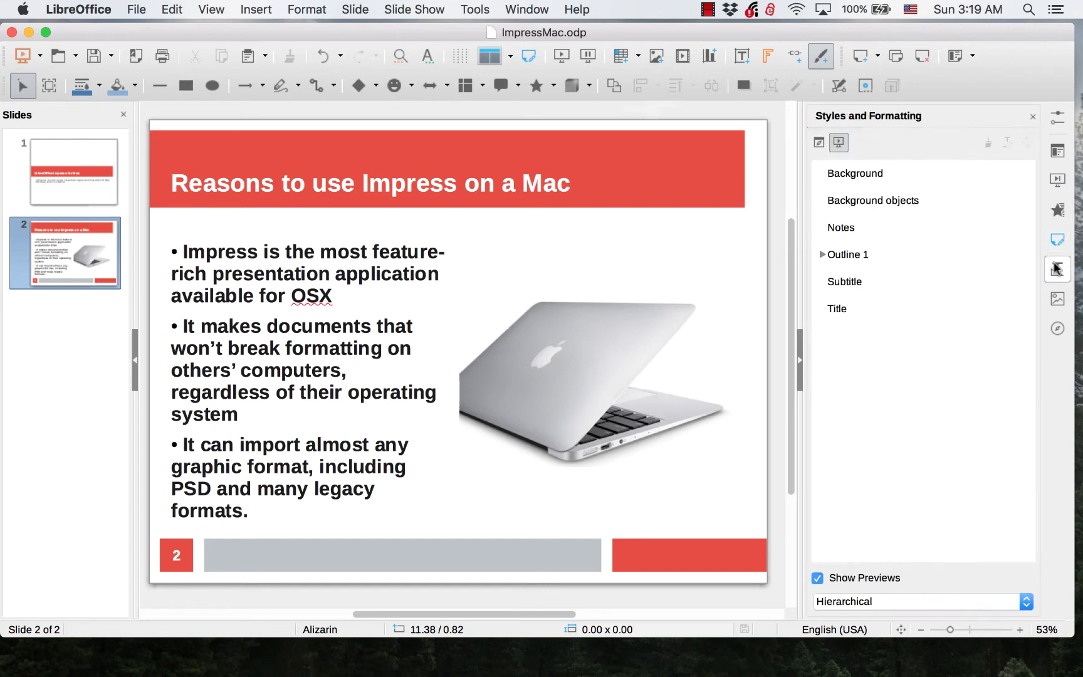
{"action": "left_click", "coordinate": [1058, 303]}
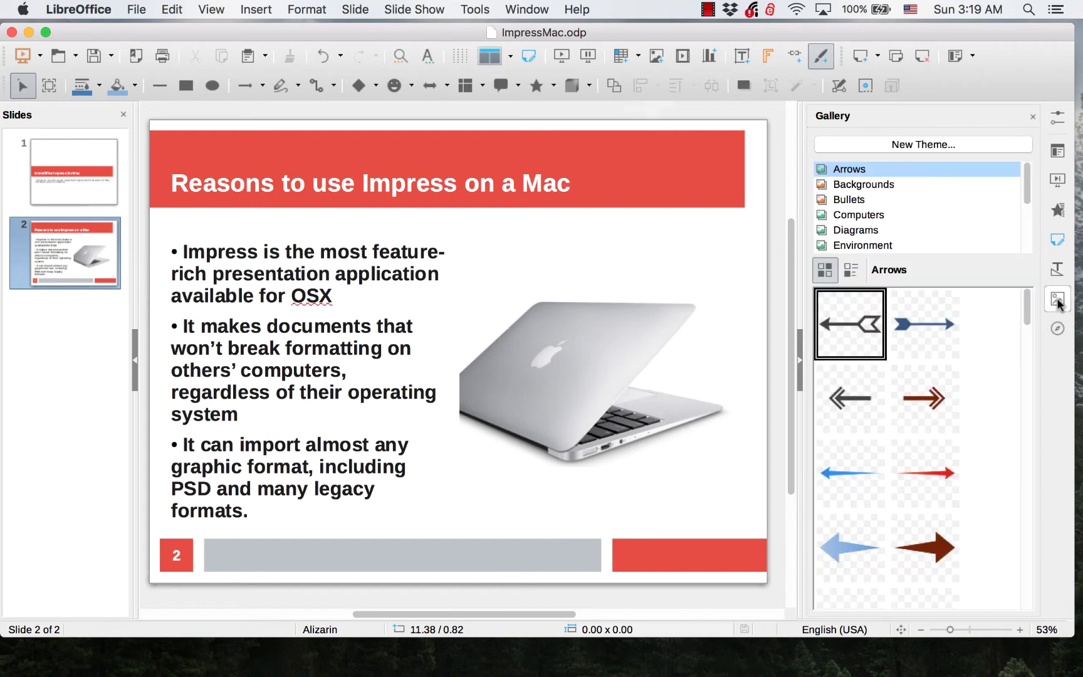
{"action": "left_click", "coordinate": [1058, 331]}
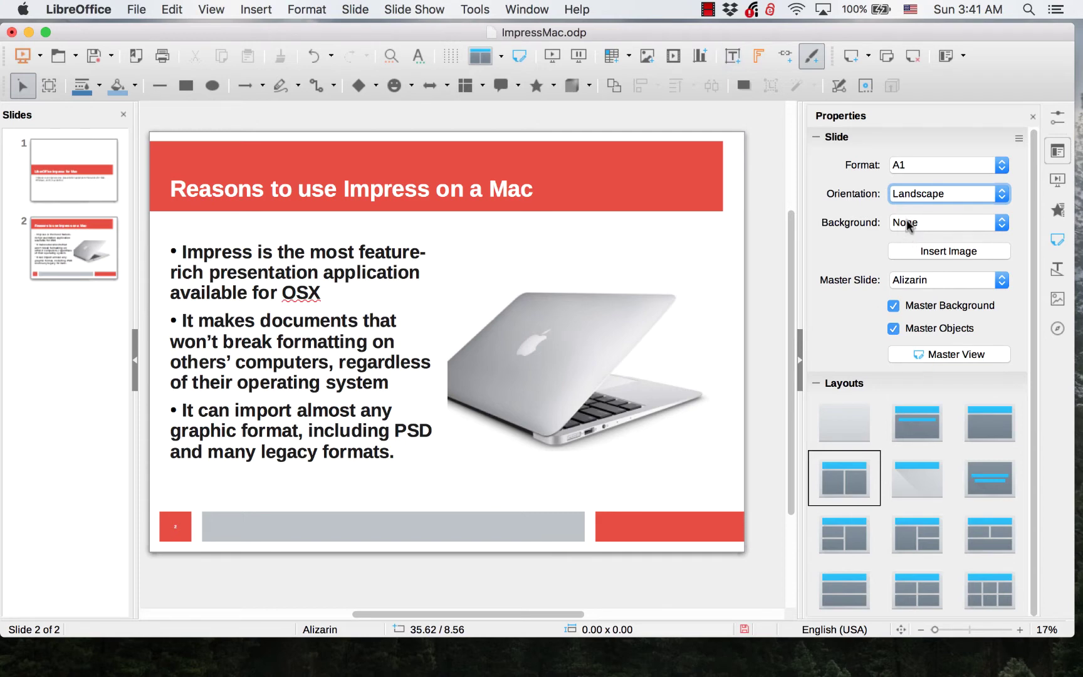
Step: Keep the slide background at None and set the orientation to Portrait
{"action": "left_click", "coordinate": [906, 224]}
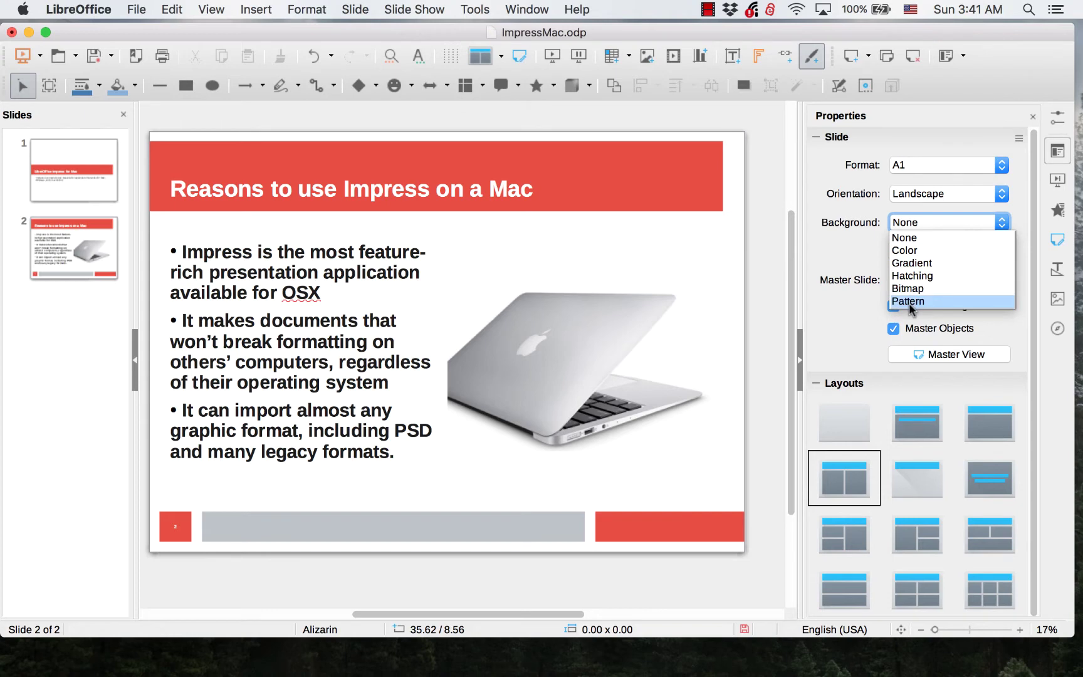
{"action": "left_click", "coordinate": [851, 259]}
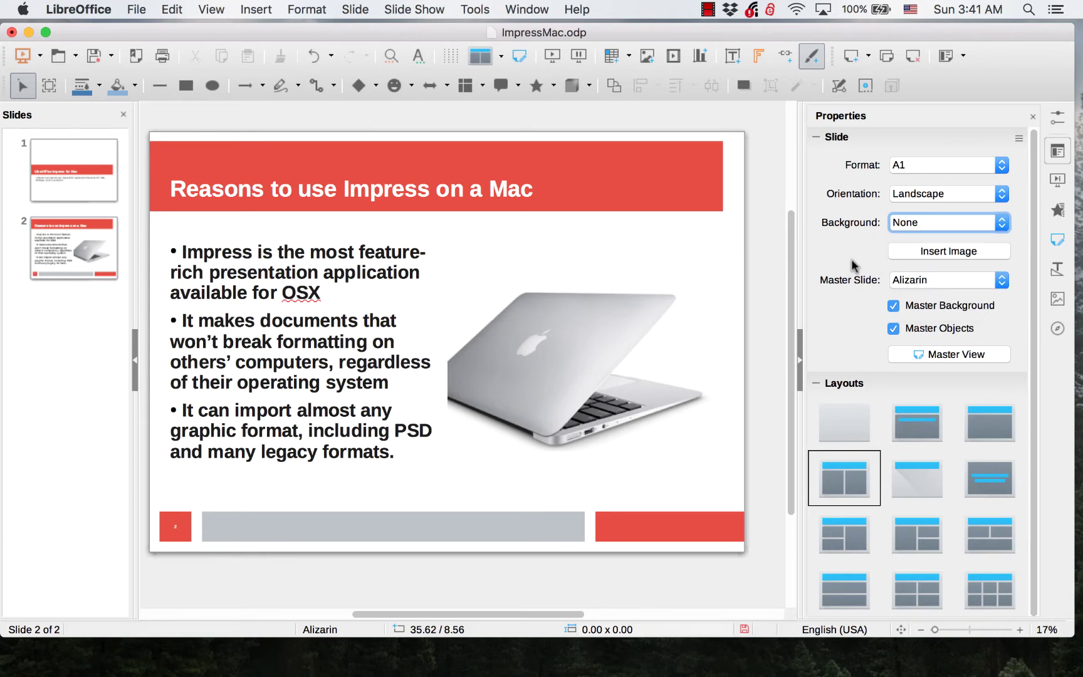
{"action": "left_click", "coordinate": [898, 194]}
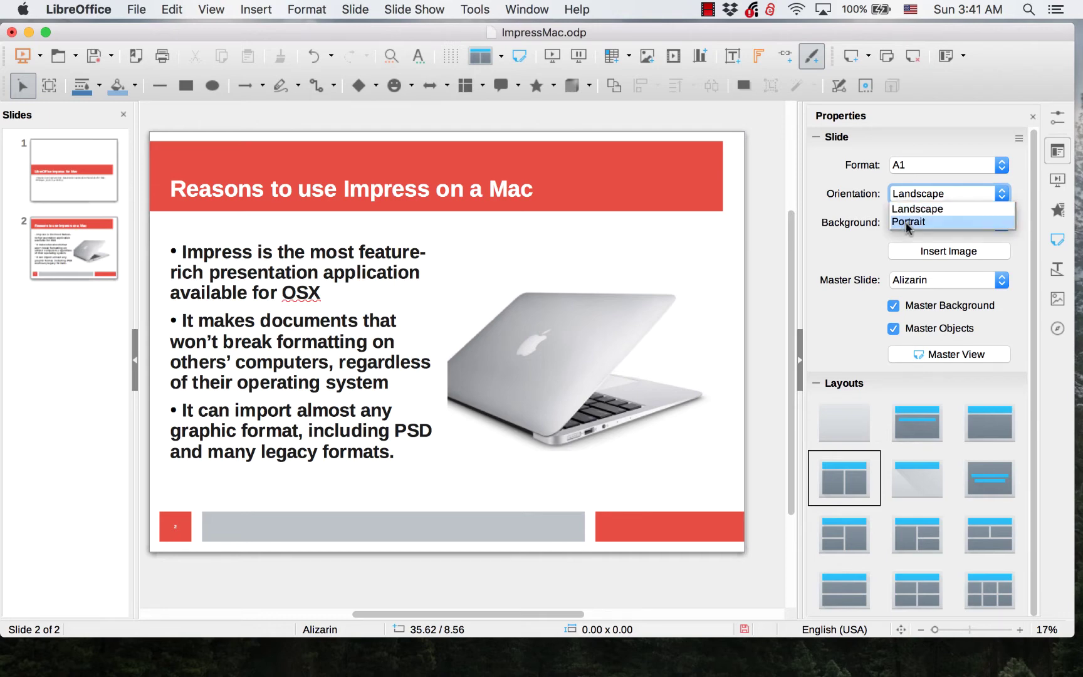
{"action": "left_click", "coordinate": [905, 222]}
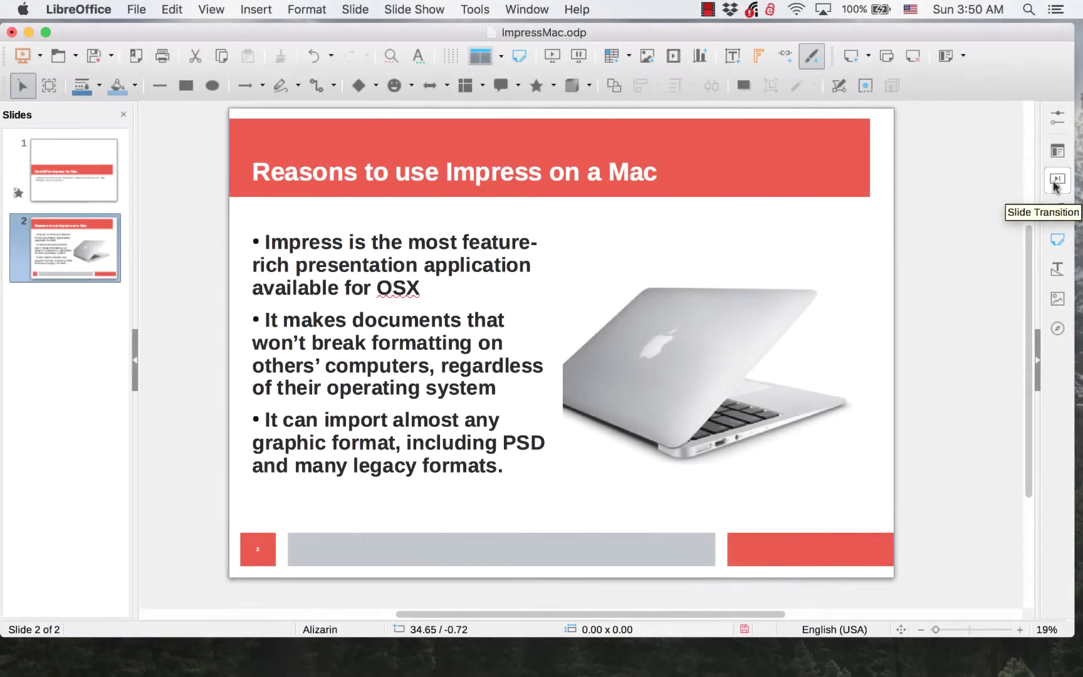
Step: Give slide 2 the Wipe transition, then switch it to Checkers
{"action": "left_click", "coordinate": [1056, 180]}
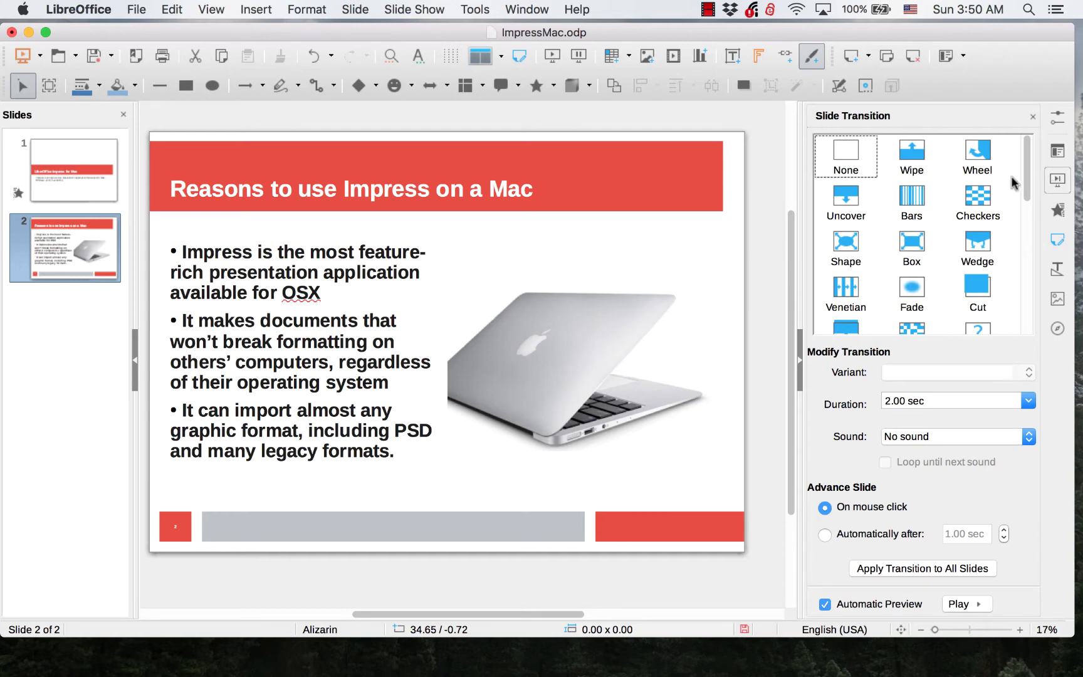
{"action": "left_click", "coordinate": [921, 156]}
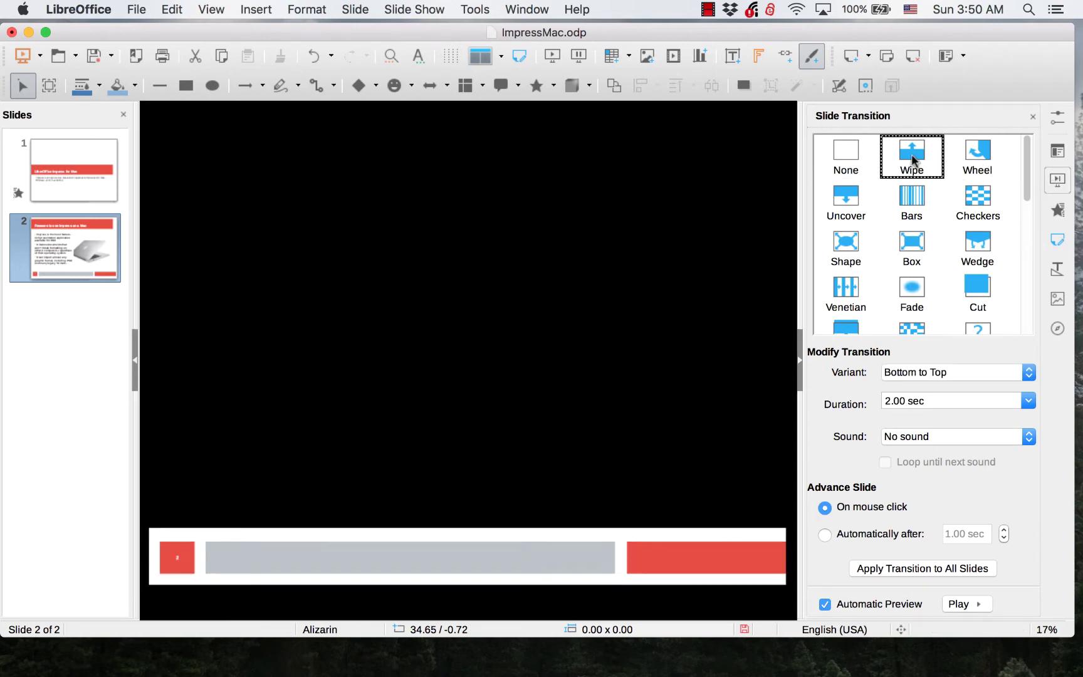
{"action": "left_click", "coordinate": [979, 199]}
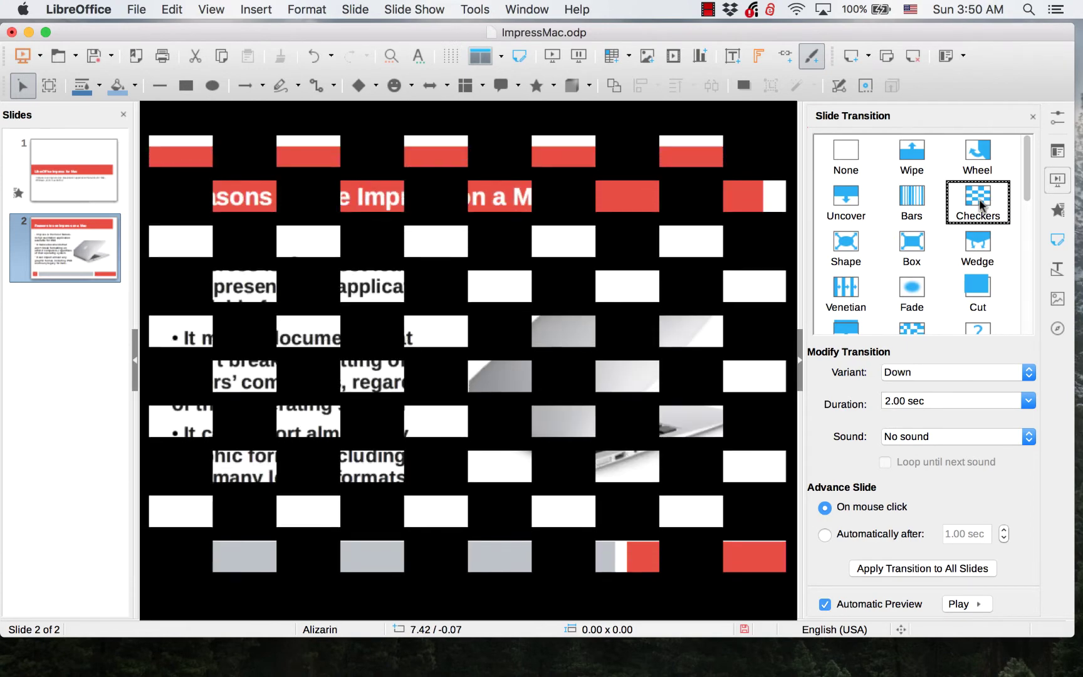
{"action": "scroll", "coordinate": [978, 186], "scroll_direction": "down", "scroll_amount": 10}
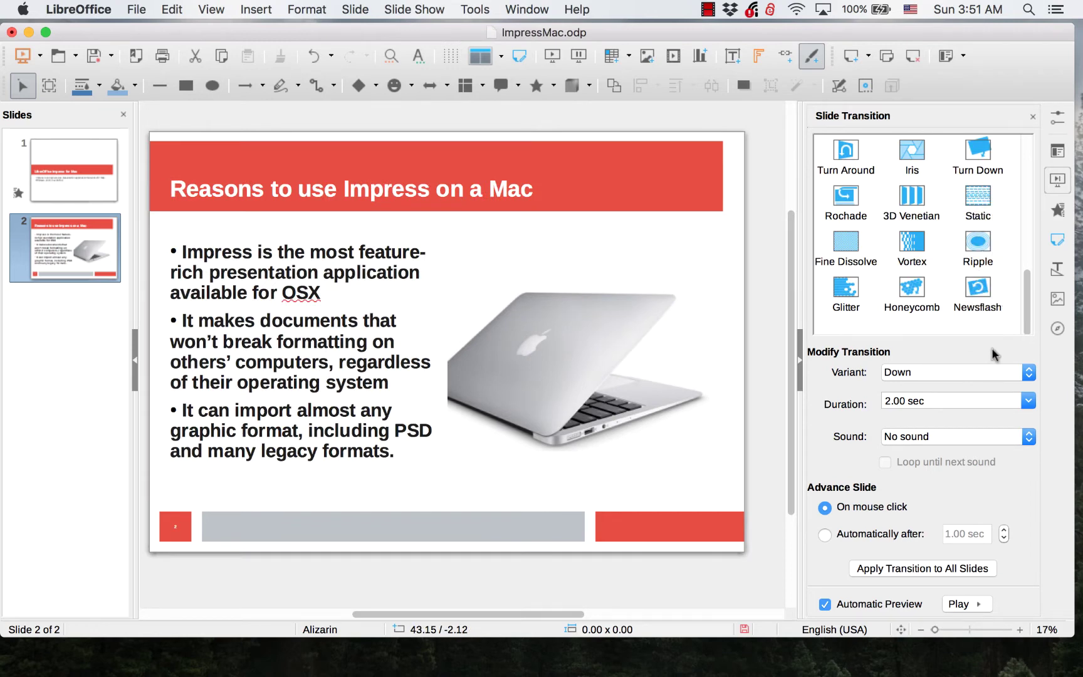
Step: Keep the Checkers transition's Down variant, 2.00 sec duration and no sound
{"action": "left_click", "coordinate": [1027, 372]}
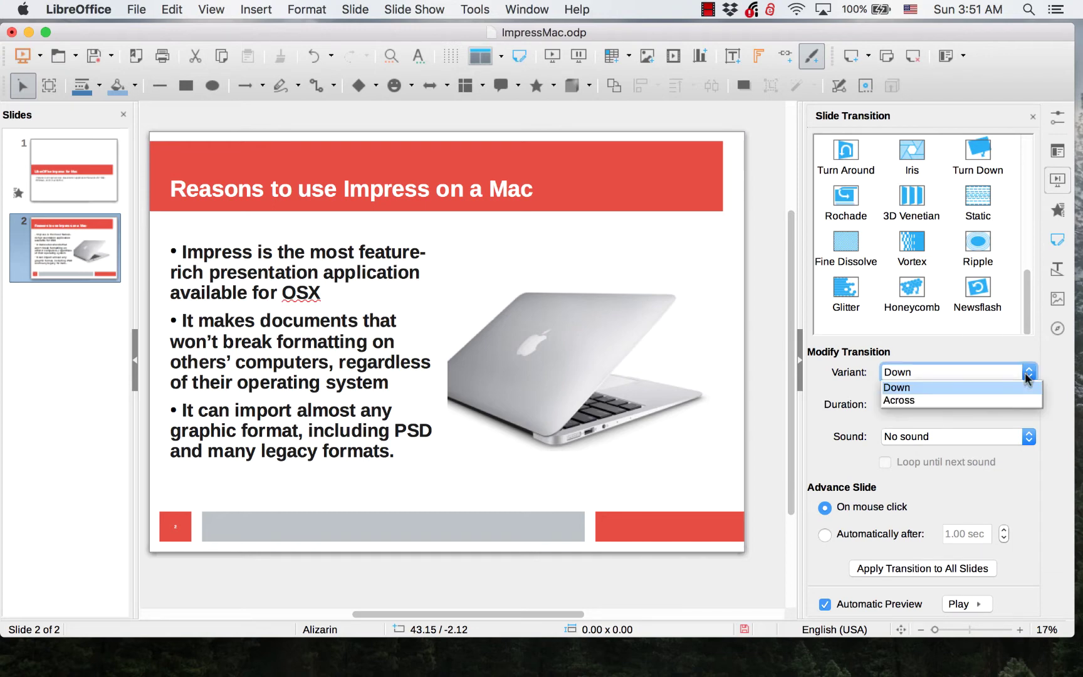
{"action": "left_click", "coordinate": [831, 389]}
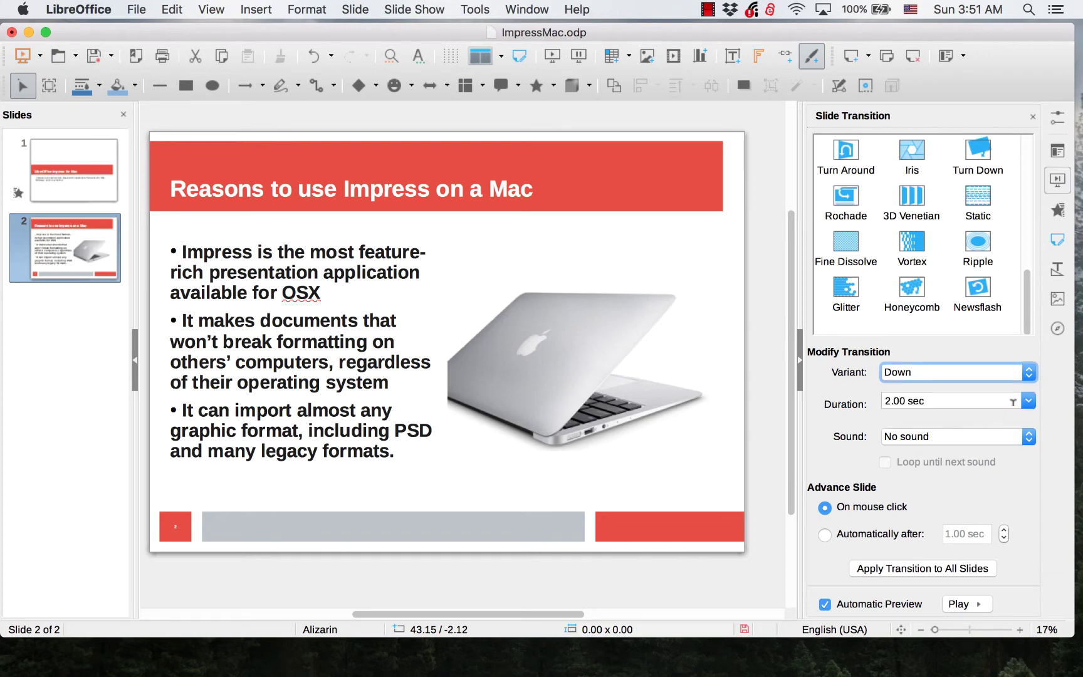
{"action": "left_click", "coordinate": [1028, 403]}
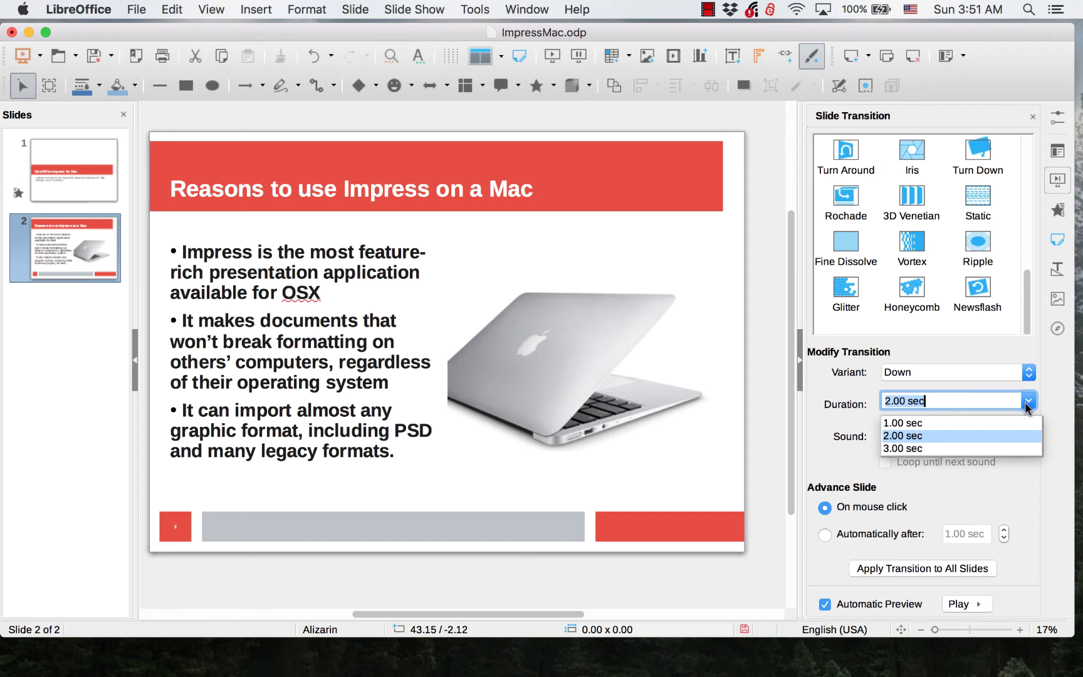
{"action": "left_click", "coordinate": [1059, 406]}
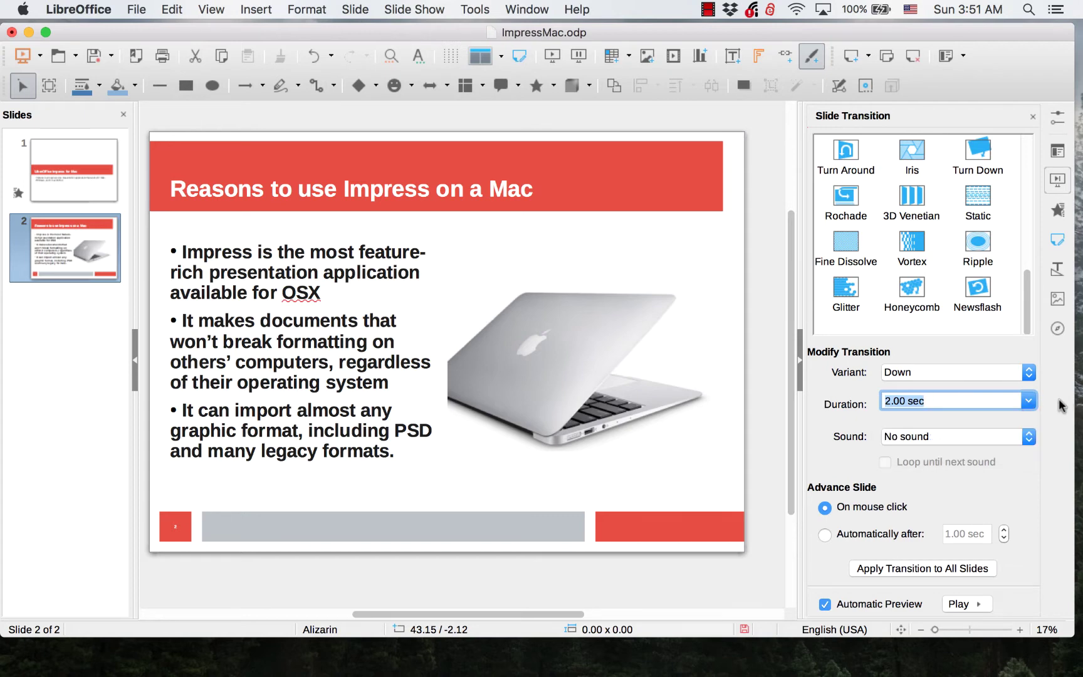
{"action": "left_click", "coordinate": [1028, 439]}
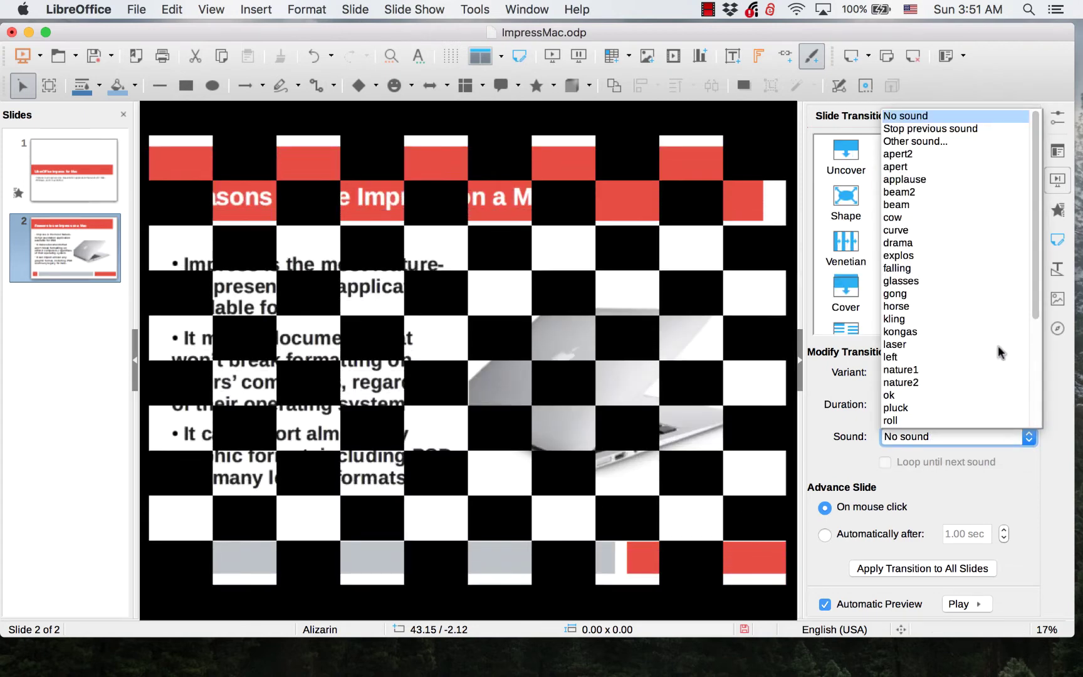
{"action": "left_click", "coordinate": [1053, 417]}
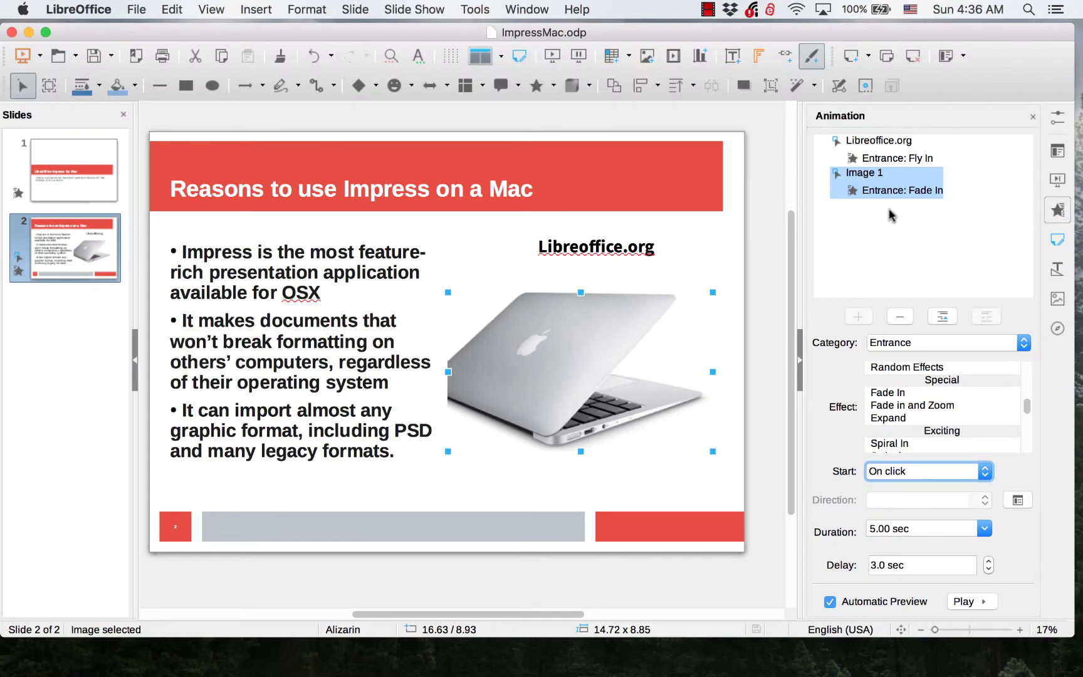
{"action": "left_click", "coordinate": [876, 152]}
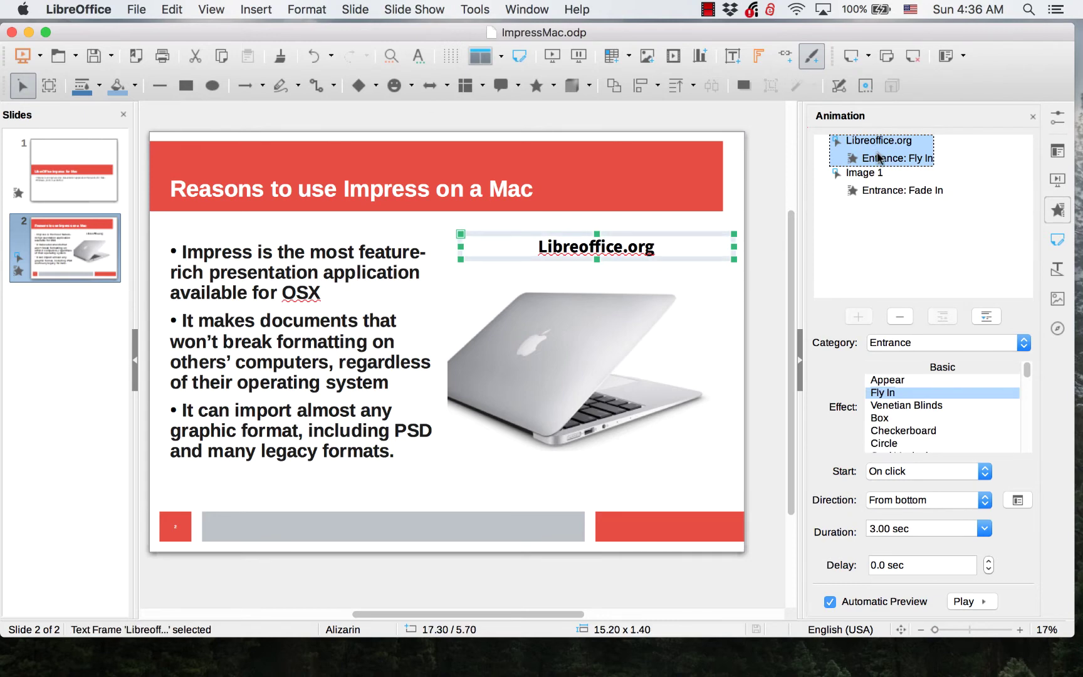
{"action": "left_click", "coordinate": [888, 191]}
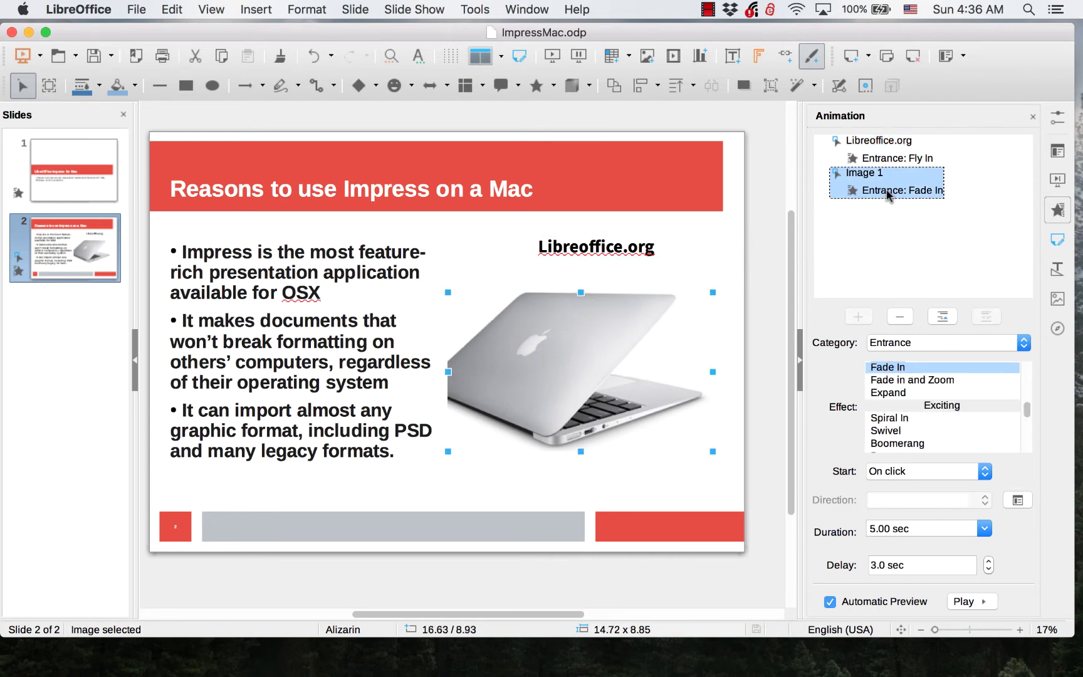
{"action": "left_click", "coordinate": [930, 343]}
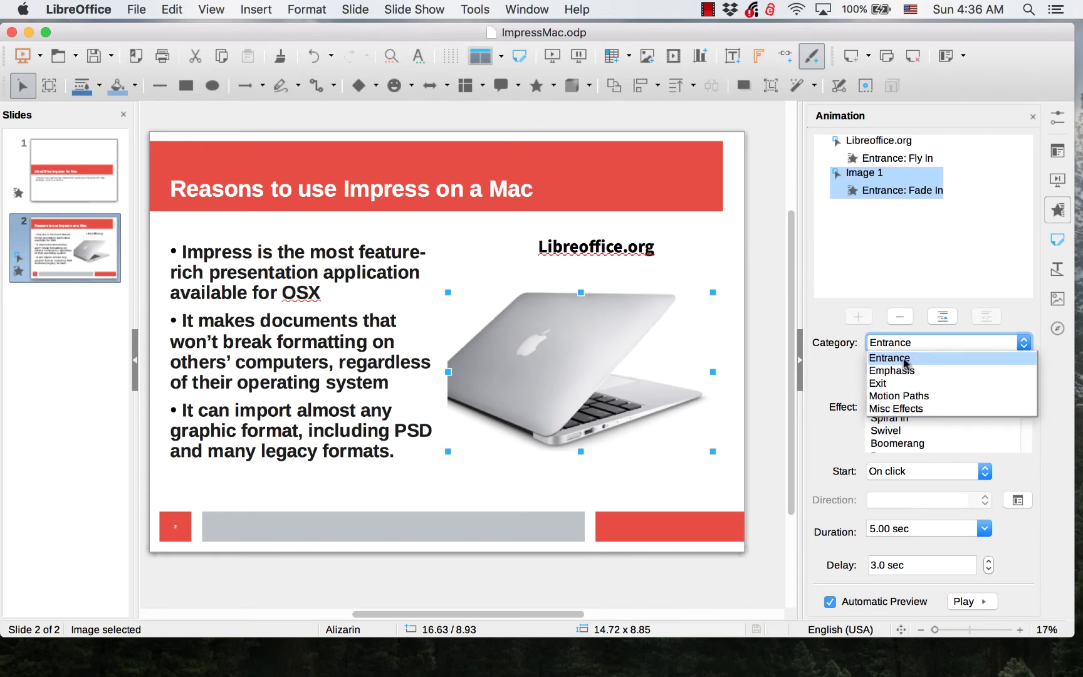
{"action": "left_click", "coordinate": [849, 323]}
{"action": "scroll", "coordinate": [937, 417], "scroll_direction": "down", "scroll_amount": 2}
{"action": "scroll", "coordinate": [940, 409], "scroll_direction": "down", "scroll_amount": 5}
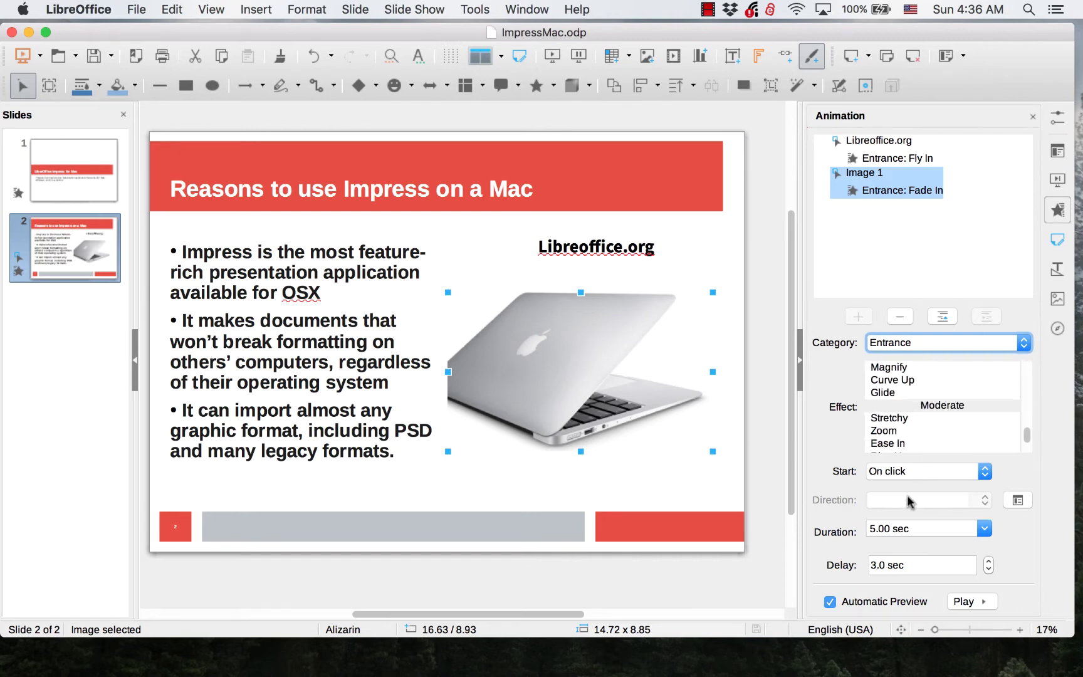
{"action": "left_click", "coordinate": [895, 475]}
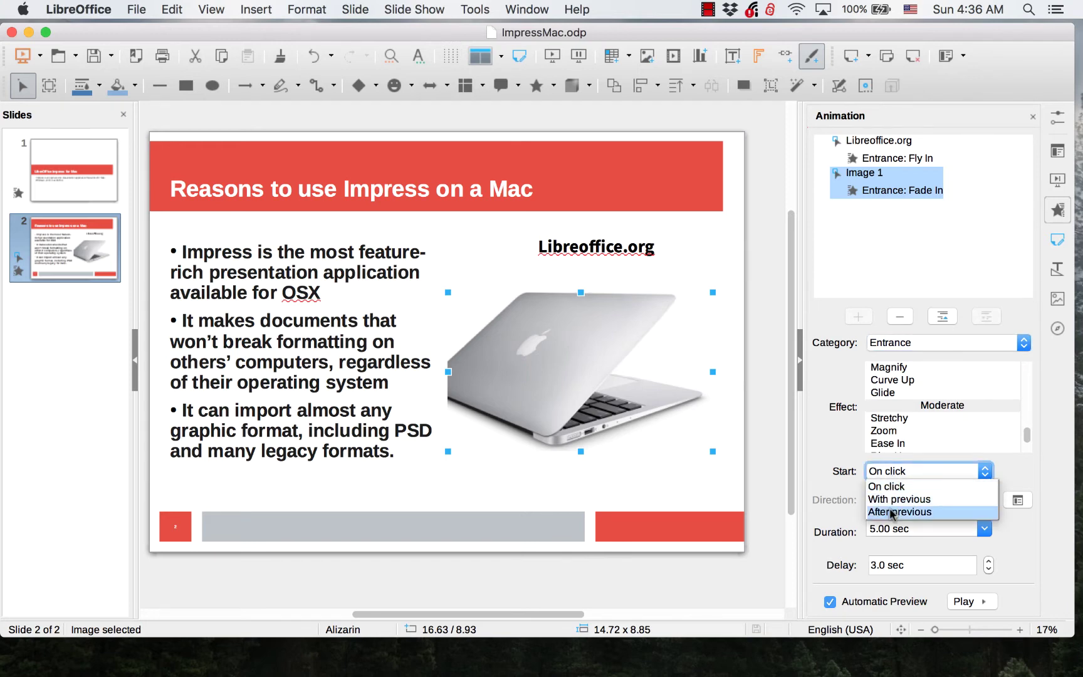
{"action": "left_click", "coordinate": [821, 487]}
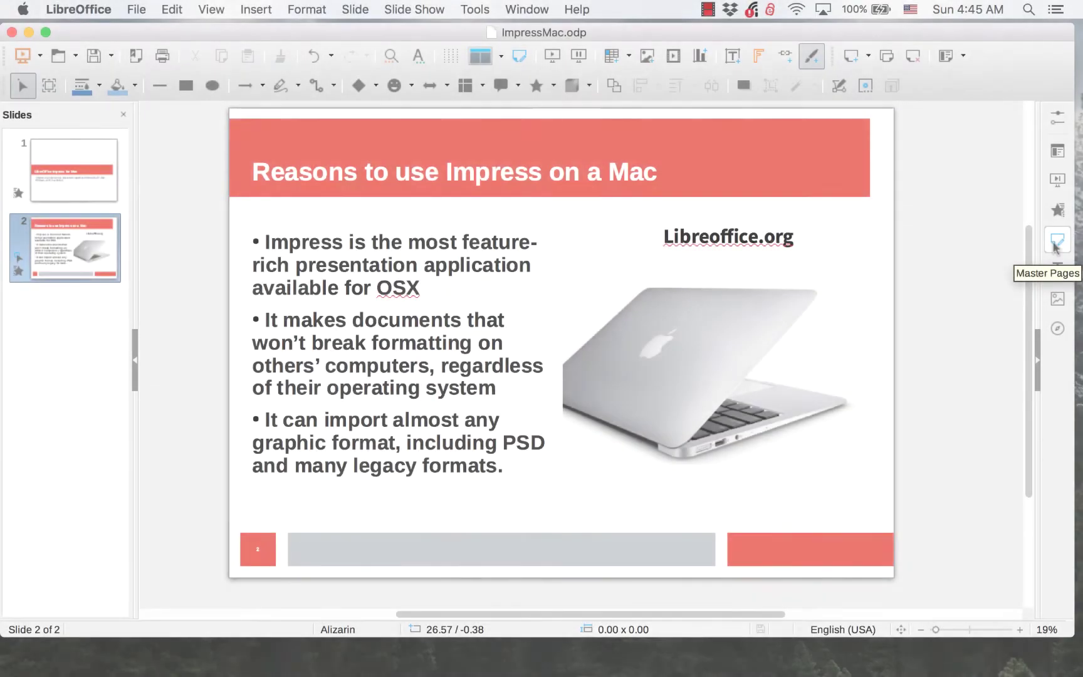
Step: Try the Piano and Vintage master designs on slide 2, then reapply Alizarin
{"action": "left_click", "coordinate": [1057, 241]}
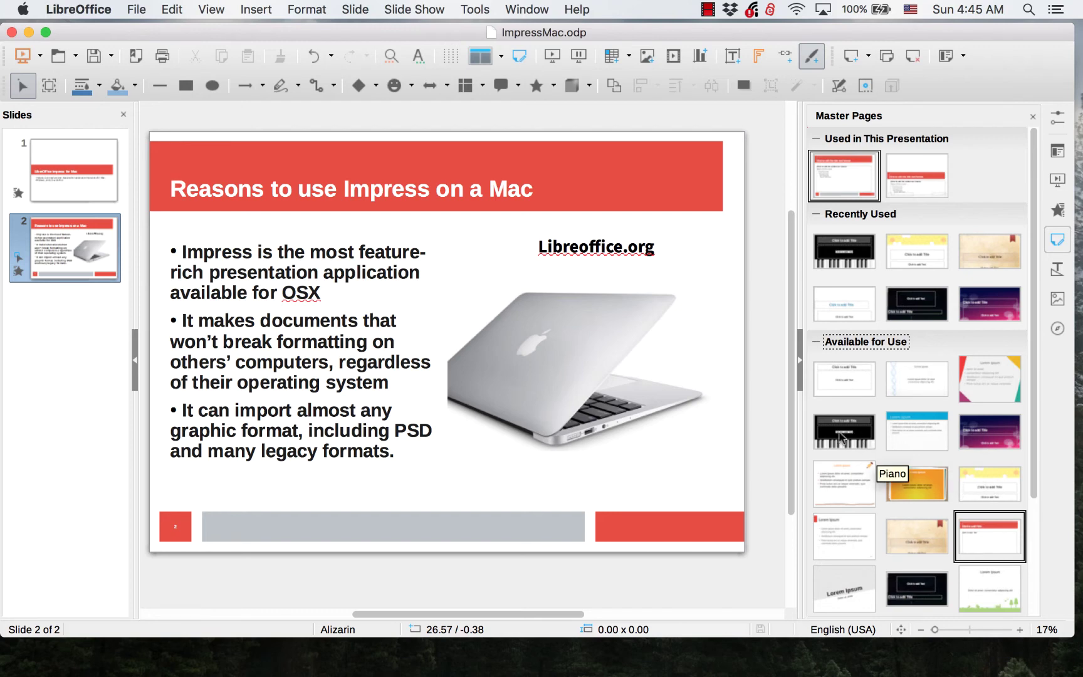
{"action": "left_click", "coordinate": [843, 437]}
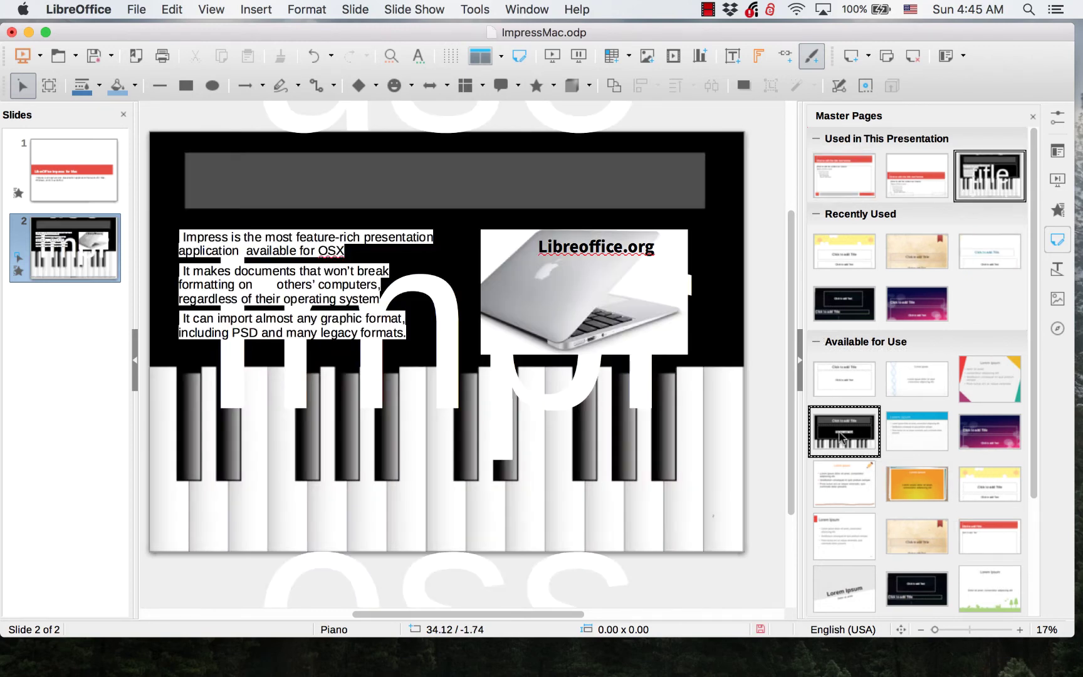
{"action": "left_click", "coordinate": [907, 550]}
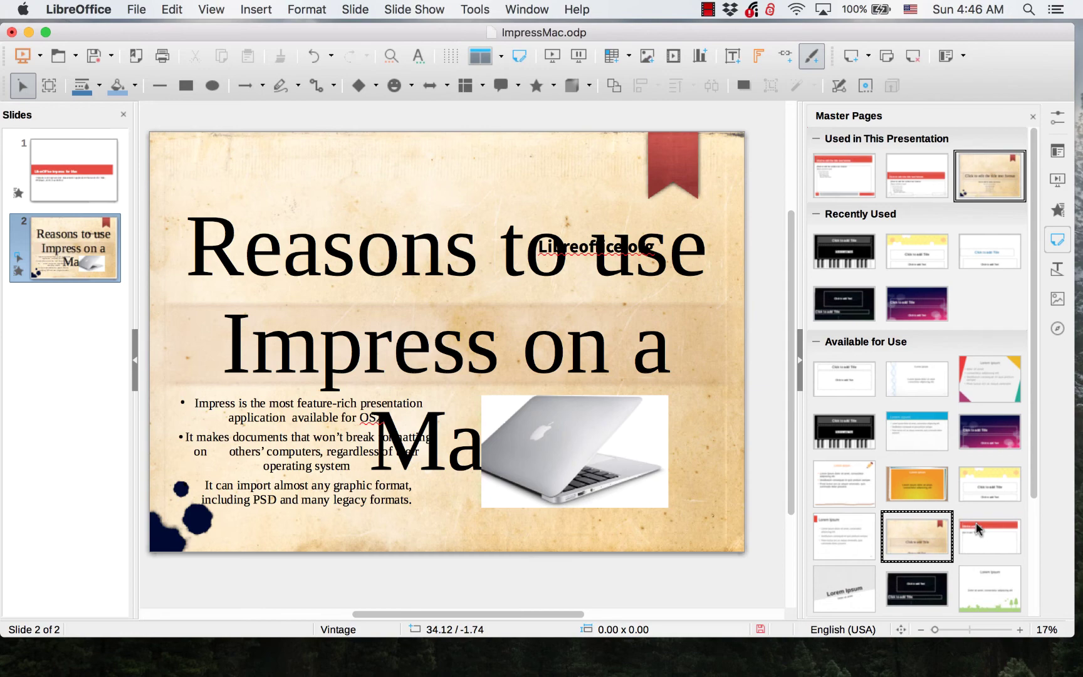
{"action": "left_click", "coordinate": [976, 522]}
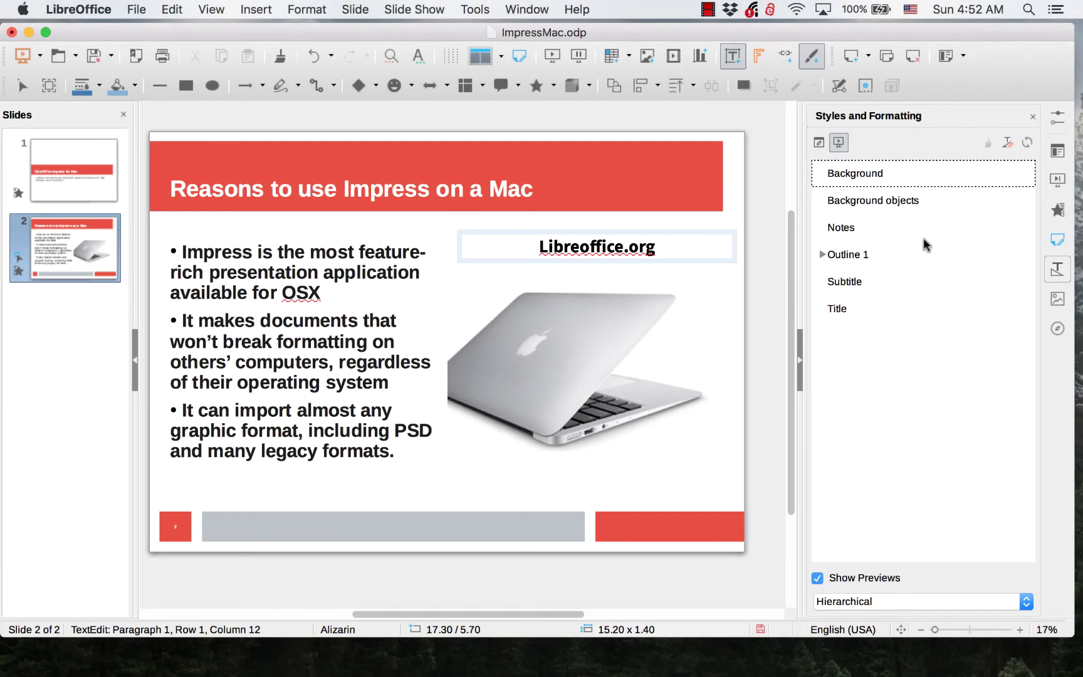
Step: Switch the styles list to Drawing Styles and begin a New Style from Selection
{"action": "left_click", "coordinate": [819, 145]}
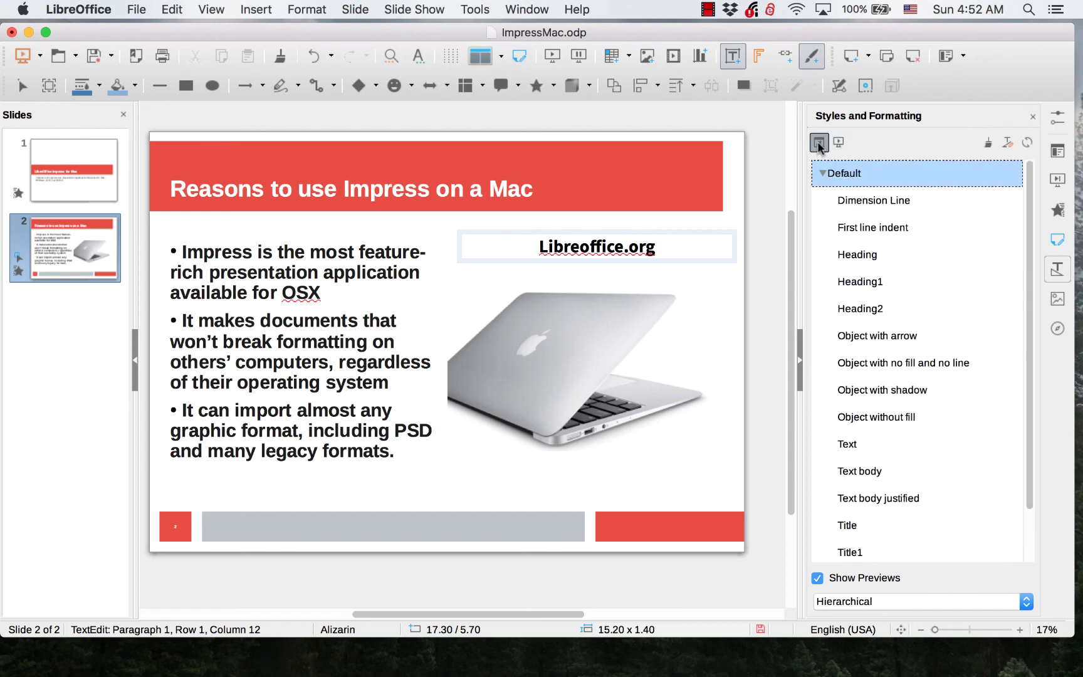
{"action": "left_click", "coordinate": [1006, 144]}
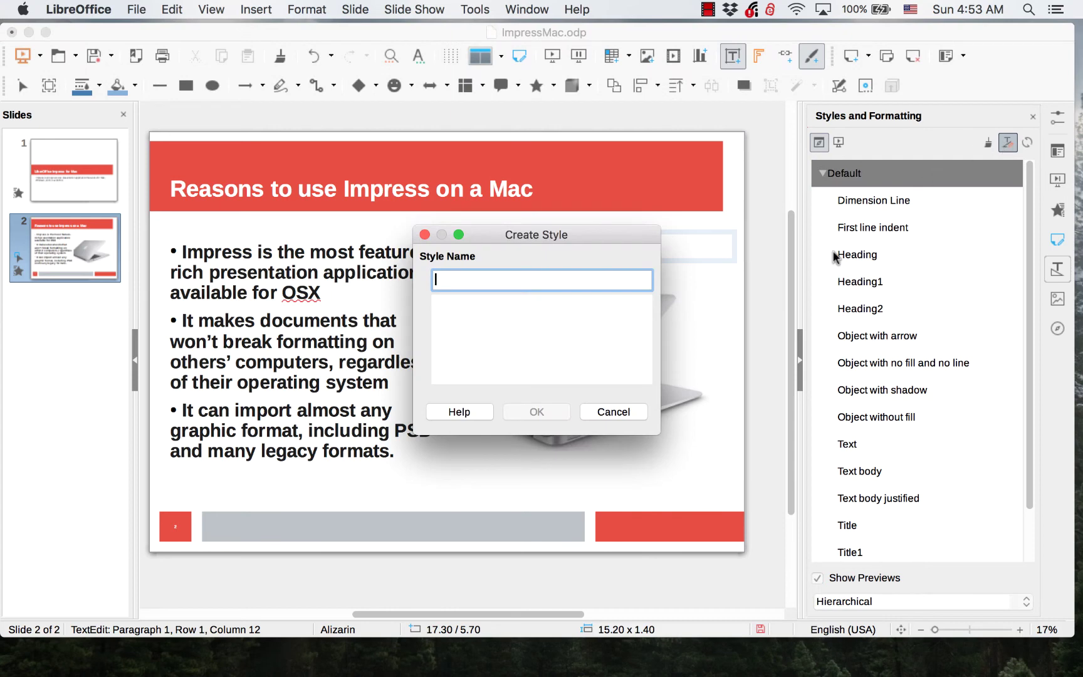
Step: Cancel the Create Style dialog without naming a style
{"action": "left_click", "coordinate": [424, 234]}
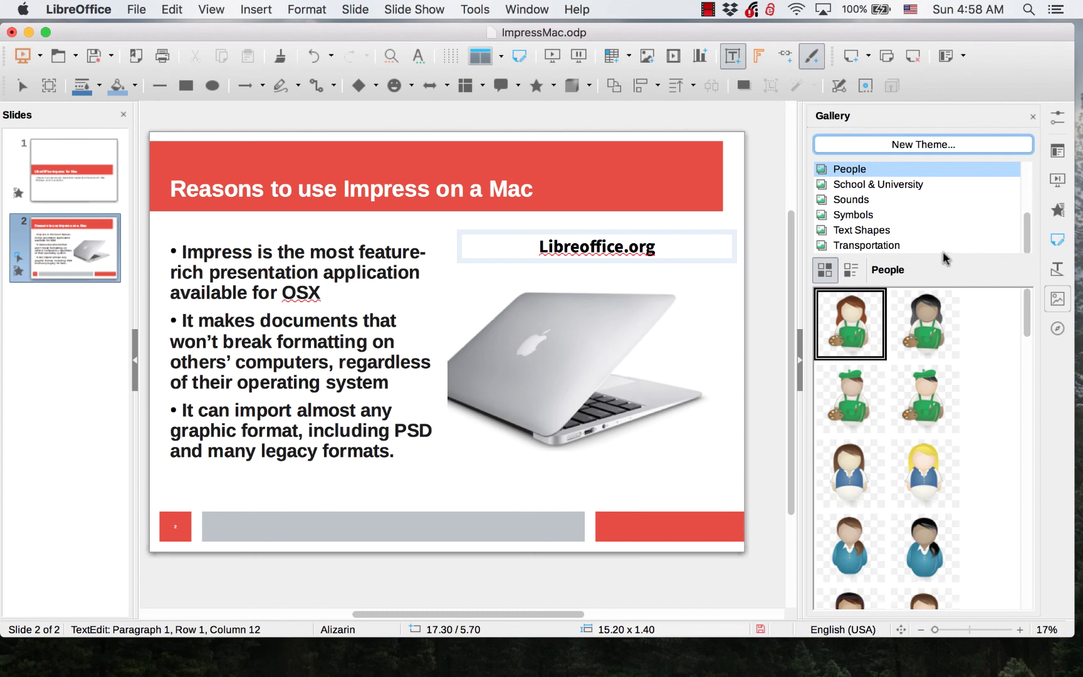
Step: Browse the Text Shapes, Sounds, People and School & University themes, then start a New Theme
{"action": "left_click", "coordinate": [866, 230]}
{"action": "left_click", "coordinate": [843, 200]}
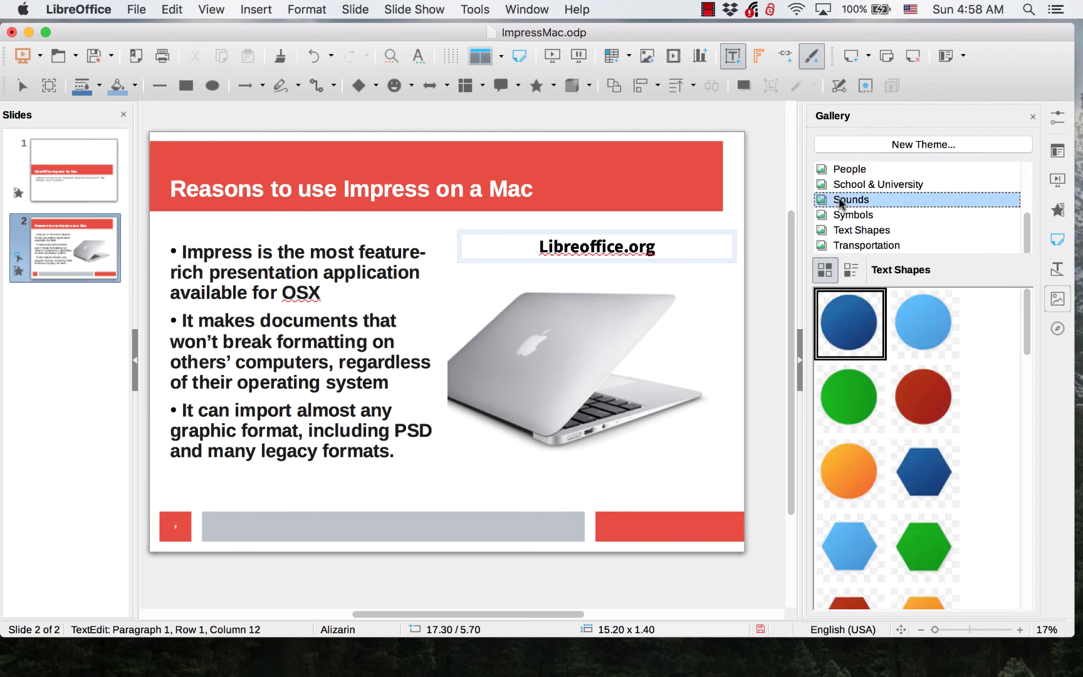
{"action": "left_click", "coordinate": [840, 175]}
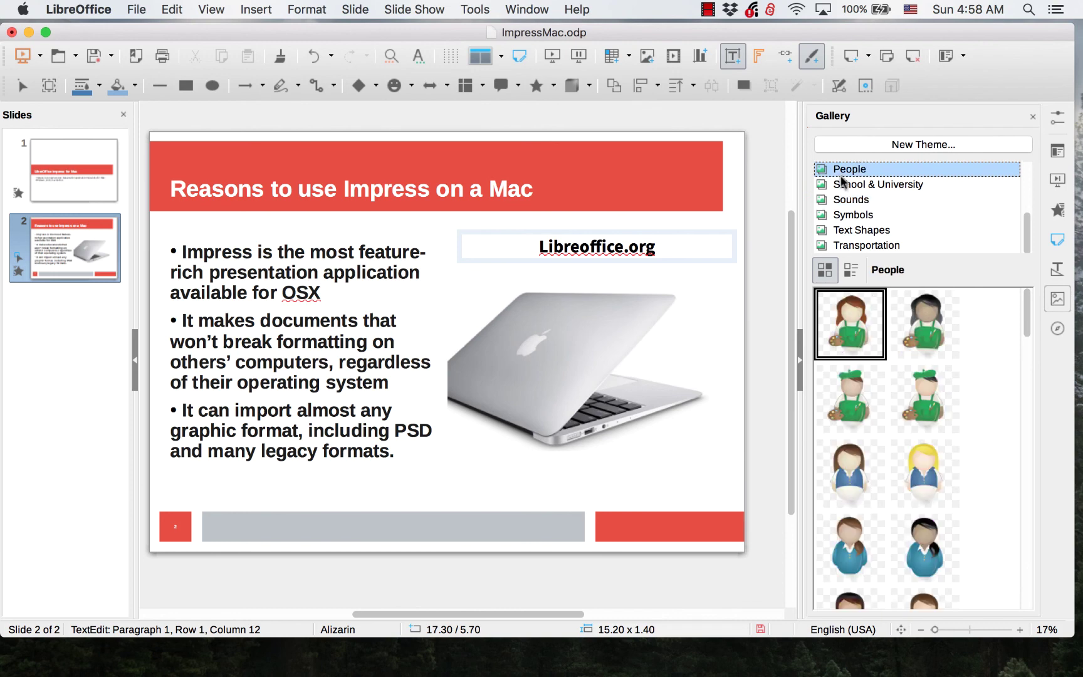
{"action": "left_click", "coordinate": [841, 183]}
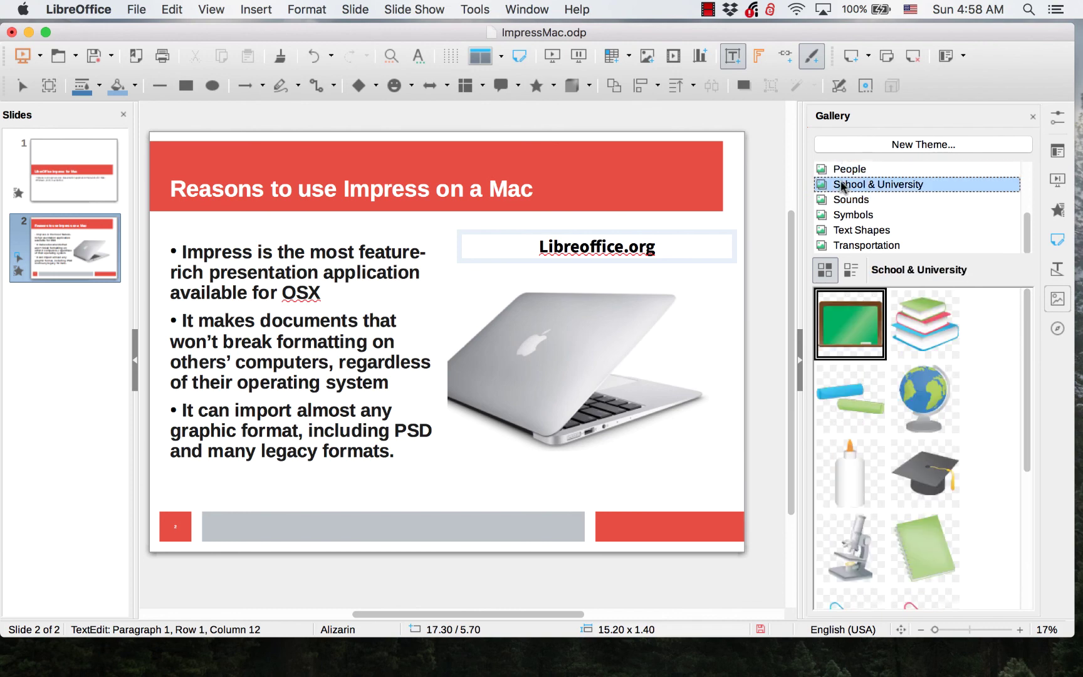
{"action": "left_click", "coordinate": [851, 144]}
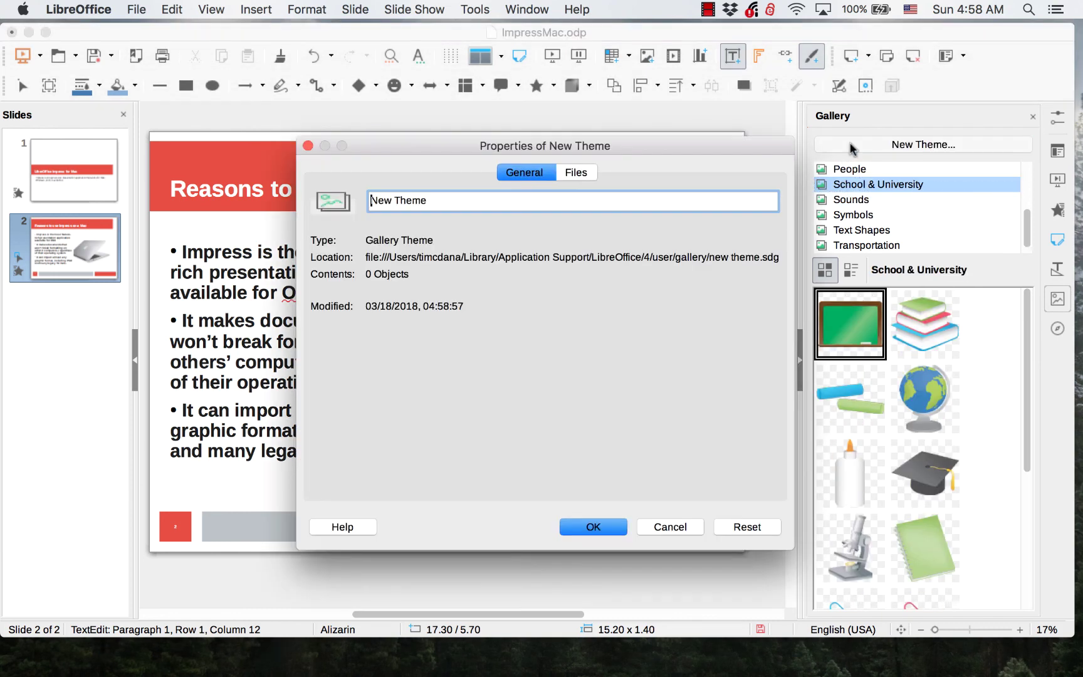
{"action": "left_click", "coordinate": [577, 173]}
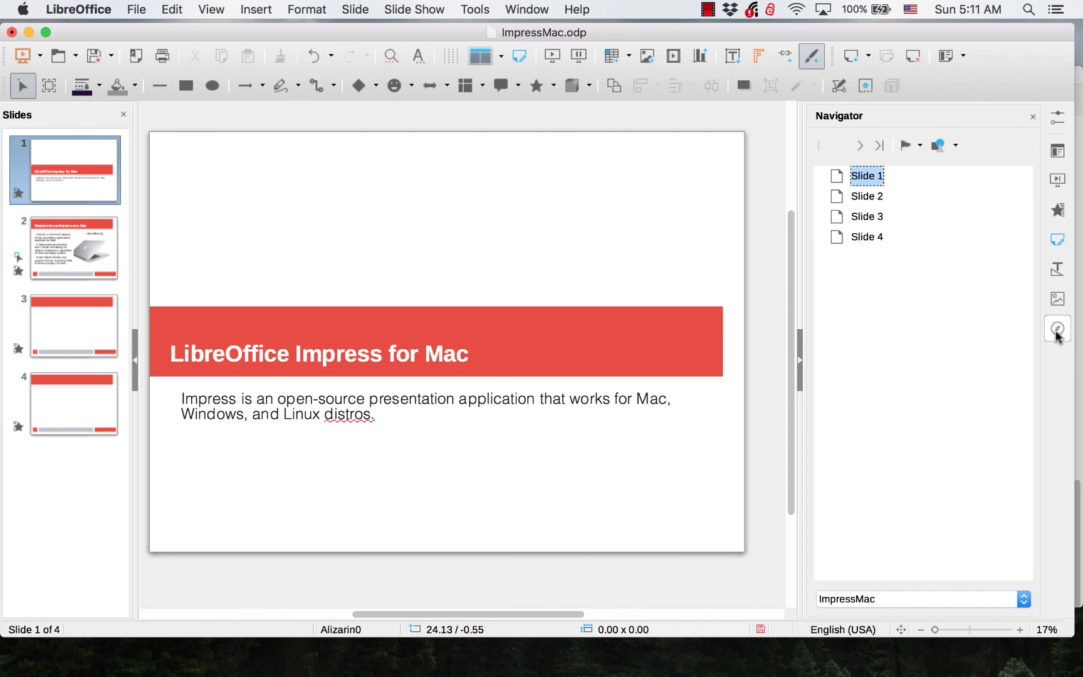
Step: Go to Slide 4 from the Navigator's slide list
{"action": "left_click", "coordinate": [865, 238]}
{"action": "double_click", "coordinate": [866, 238]}
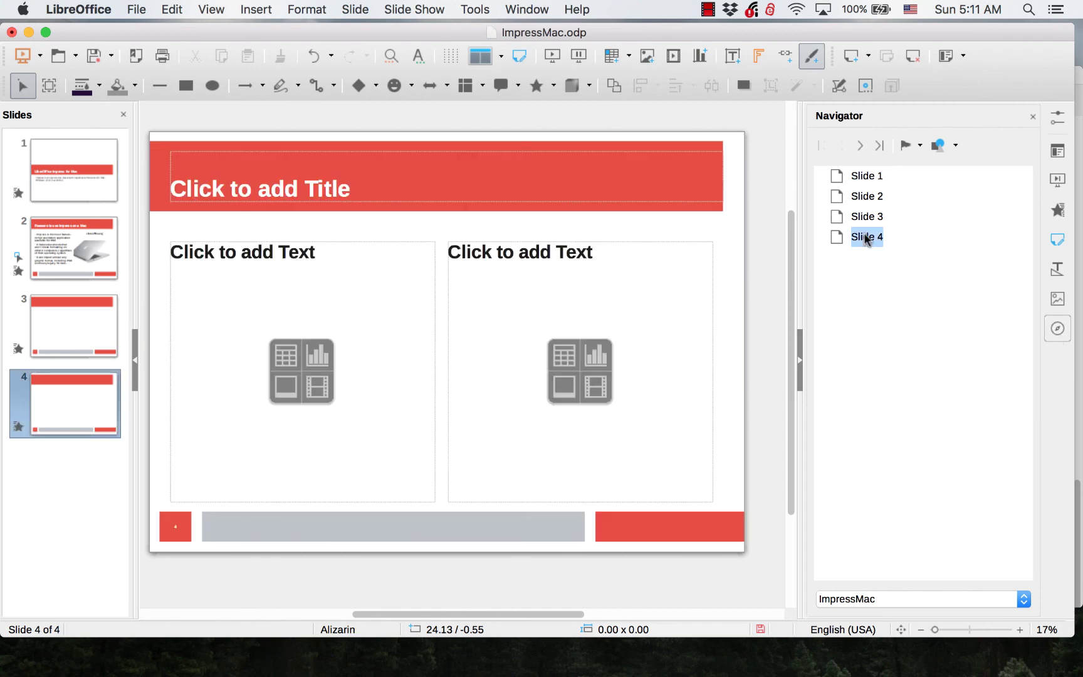